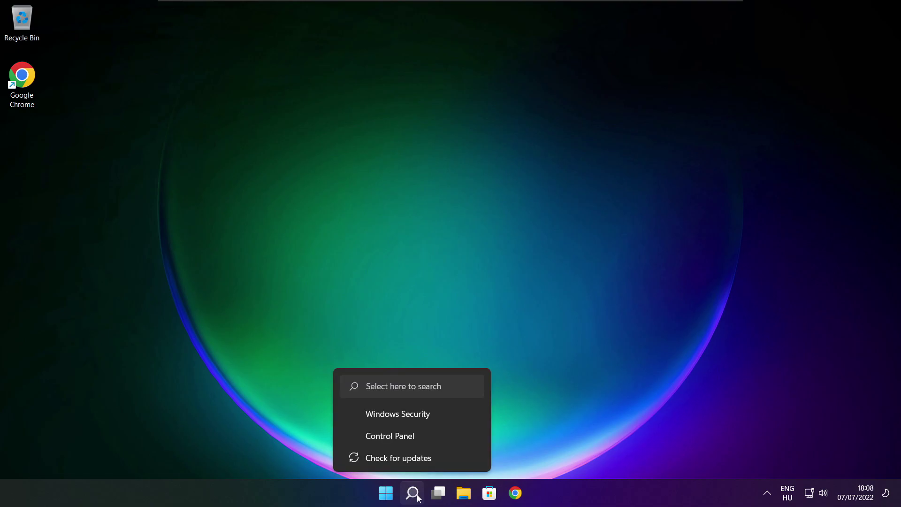
# Step: Search Windows for "device manager", open Device Manager and maximize its window
pyautogui.click(413, 495)
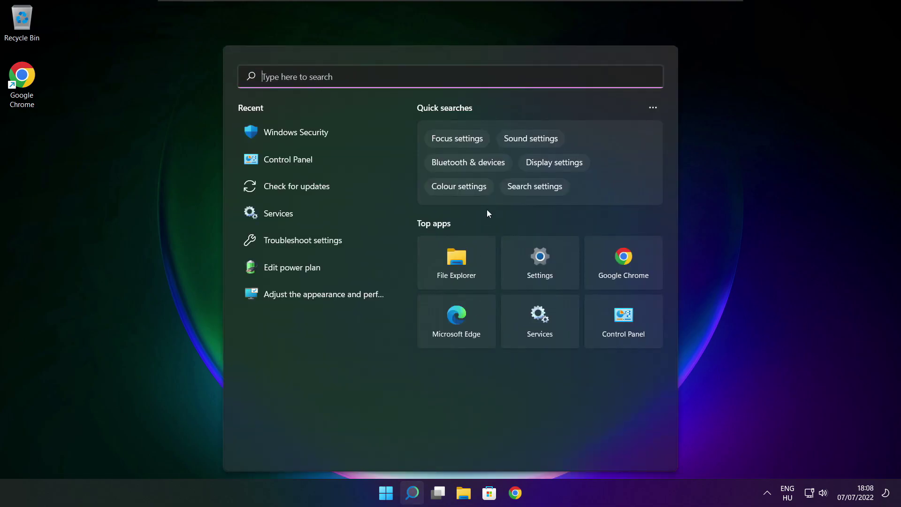
pyautogui.write('device m')
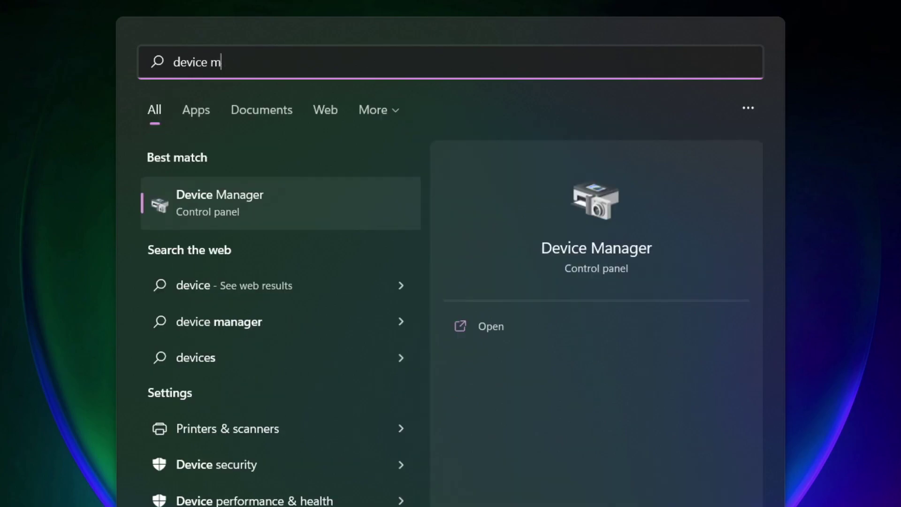
pyautogui.write('anag')
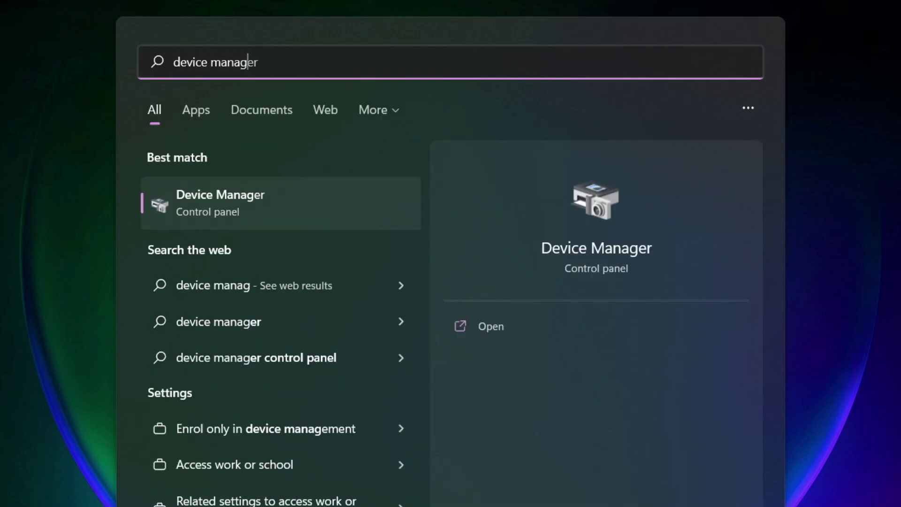
pyautogui.write('er')
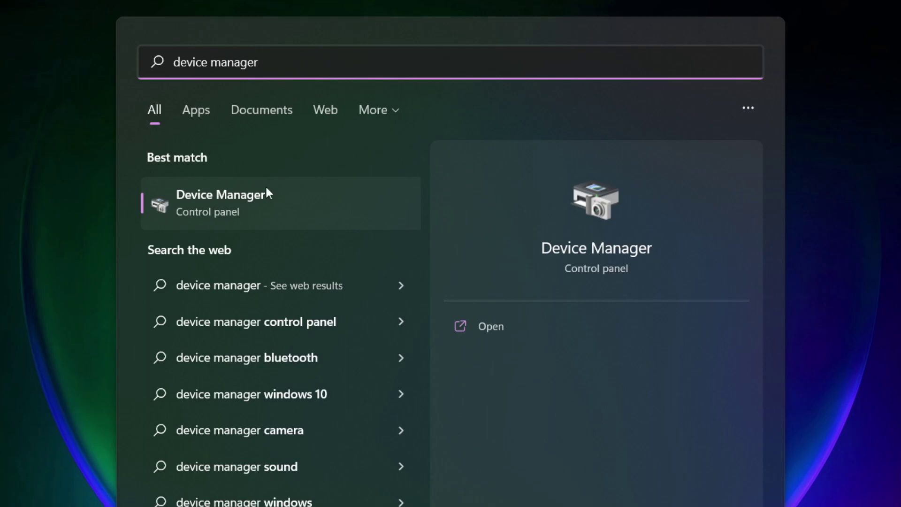
pyautogui.click(331, 207)
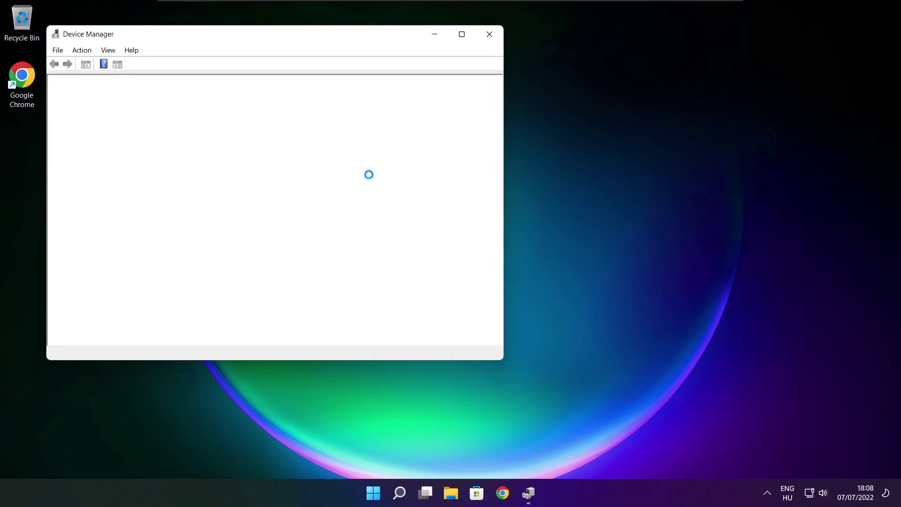
pyautogui.click(462, 35)
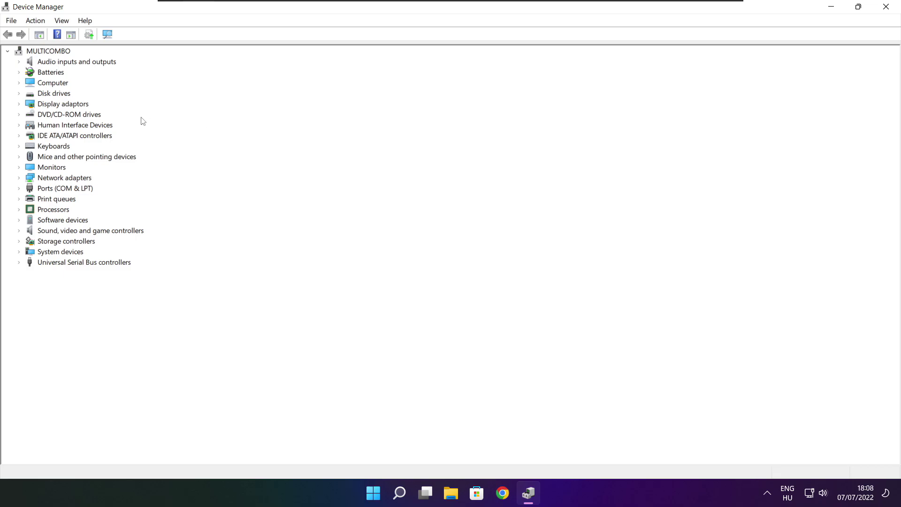
# Step: Update the VMware SVGA 3D display adaptor's driver using the automatic driver search, and close the update wizard
pyautogui.click(26, 106)
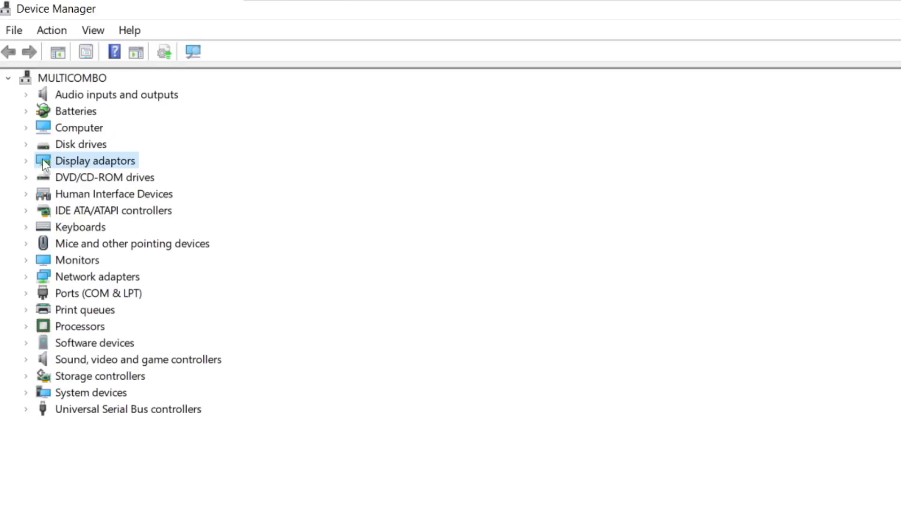
pyautogui.click(27, 161)
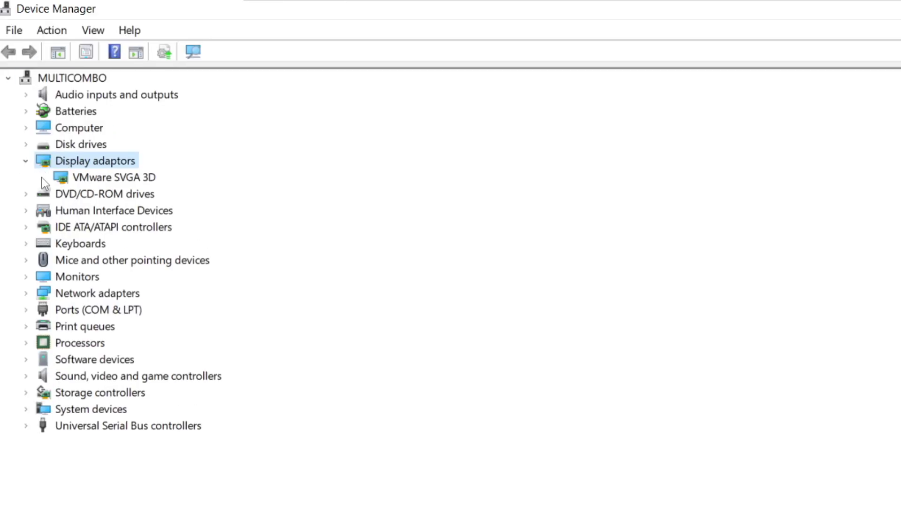
pyautogui.click(133, 177)
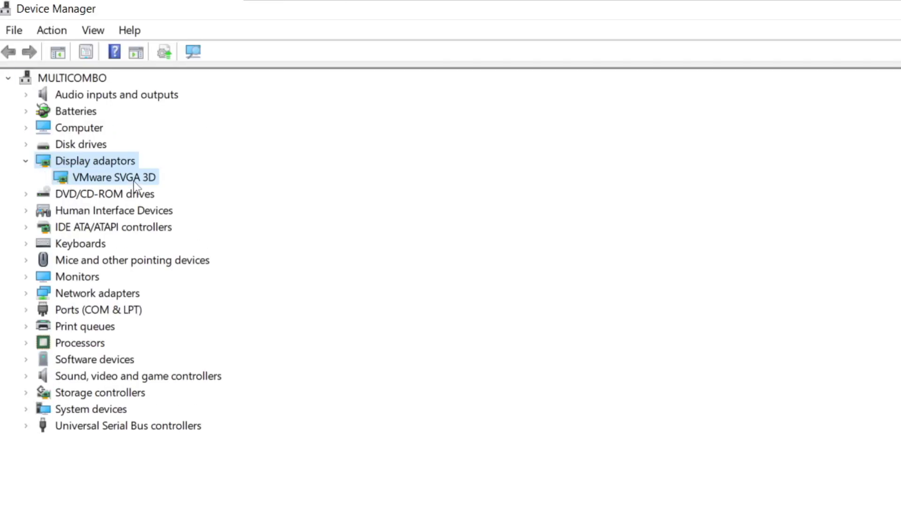
pyautogui.rightClick(98, 180)
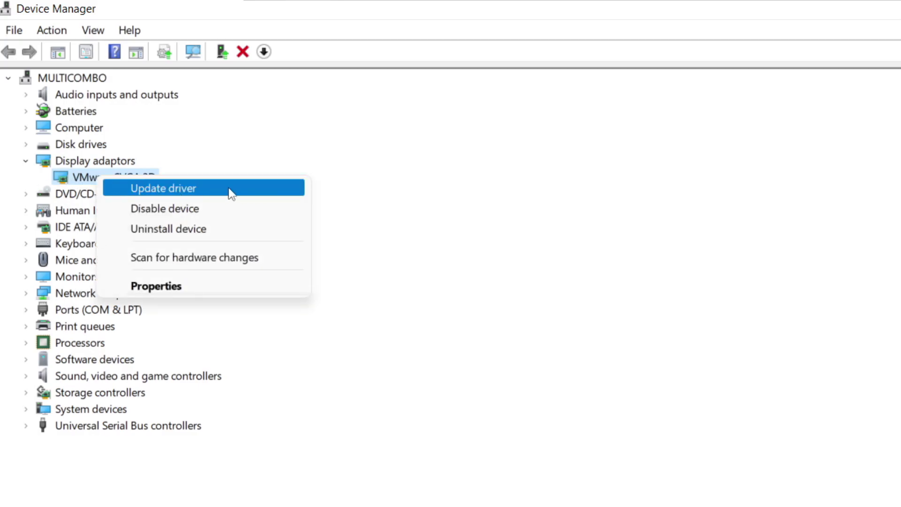
pyautogui.click(201, 189)
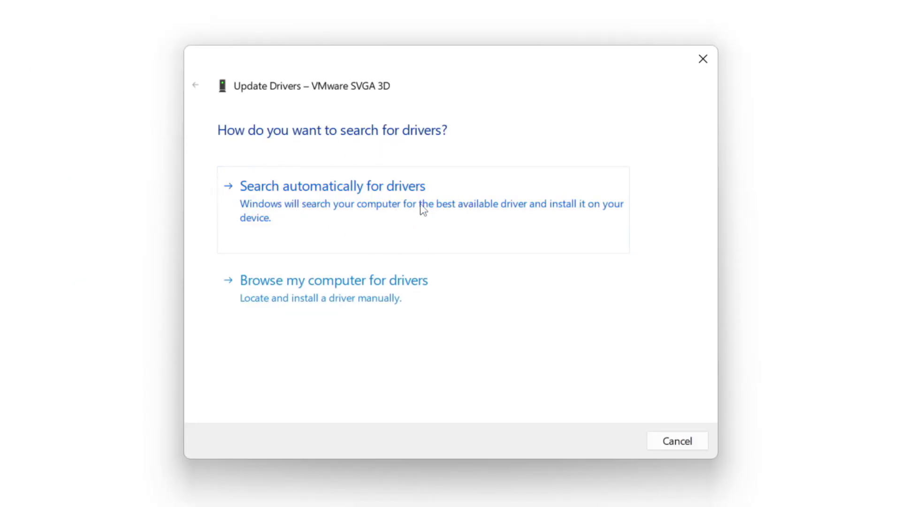
pyautogui.click(395, 208)
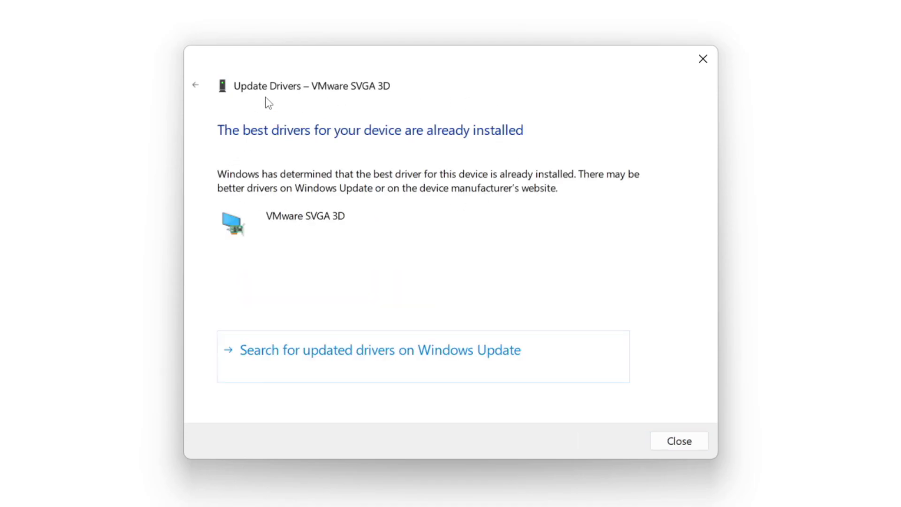
pyautogui.click(676, 441)
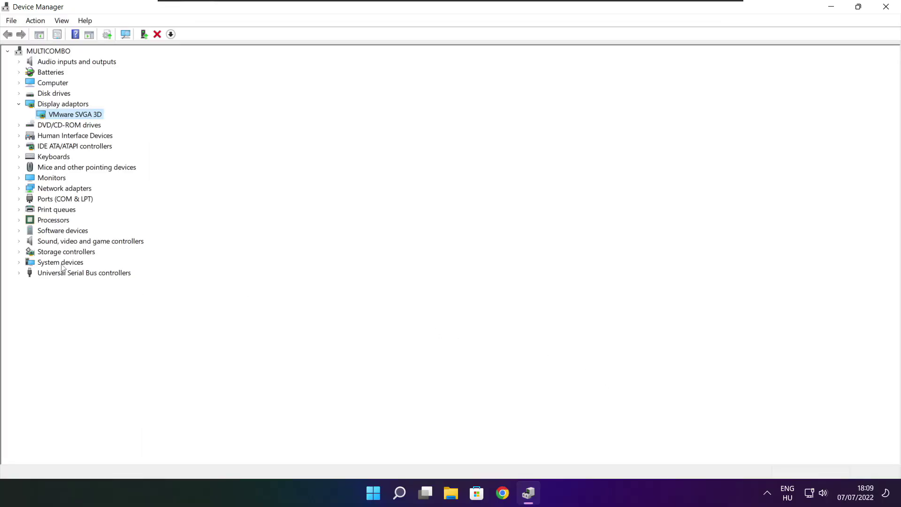
# Step: Update the High Definition Audio Device driver under the sound controllers using the automatic search, and close Device Manager
pyautogui.click(60, 299)
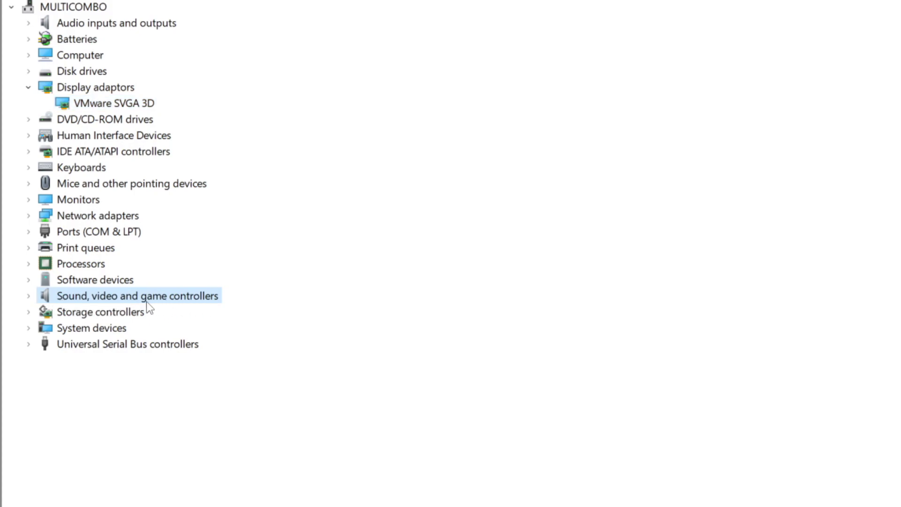
pyautogui.click(29, 297)
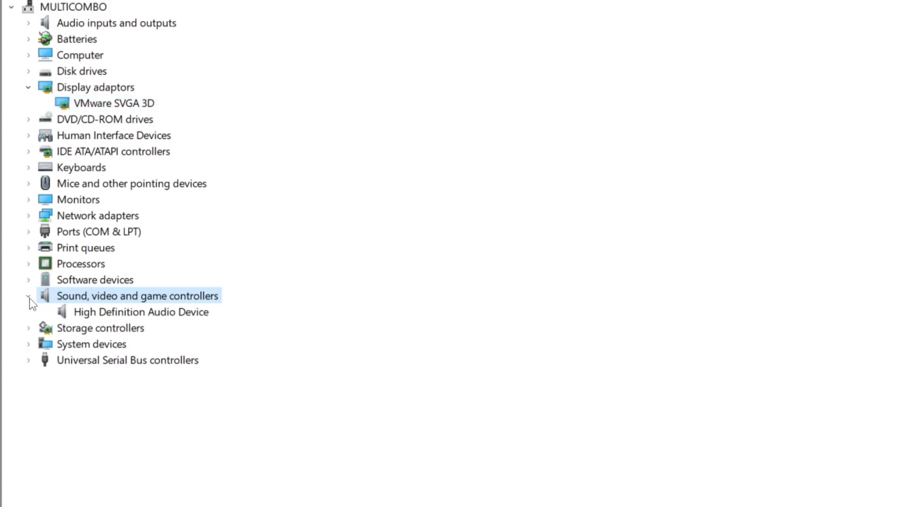
pyautogui.click(205, 314)
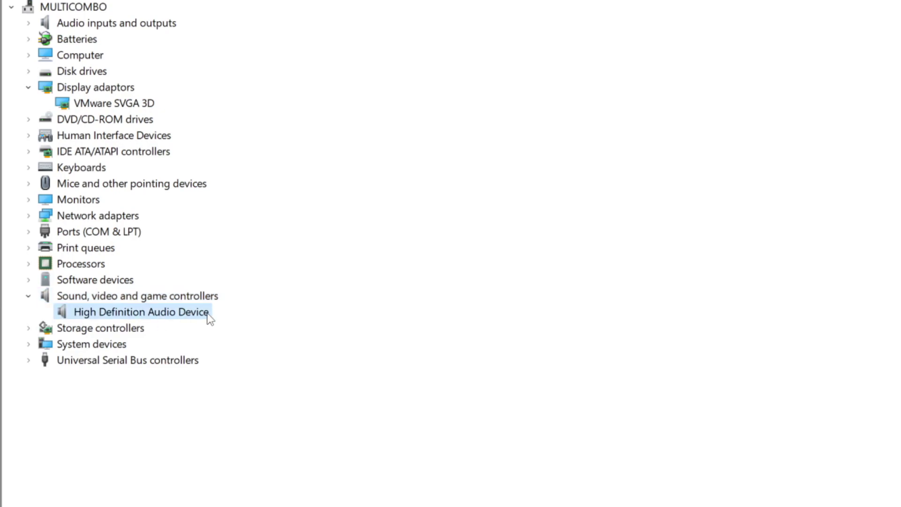
pyautogui.rightClick(131, 314)
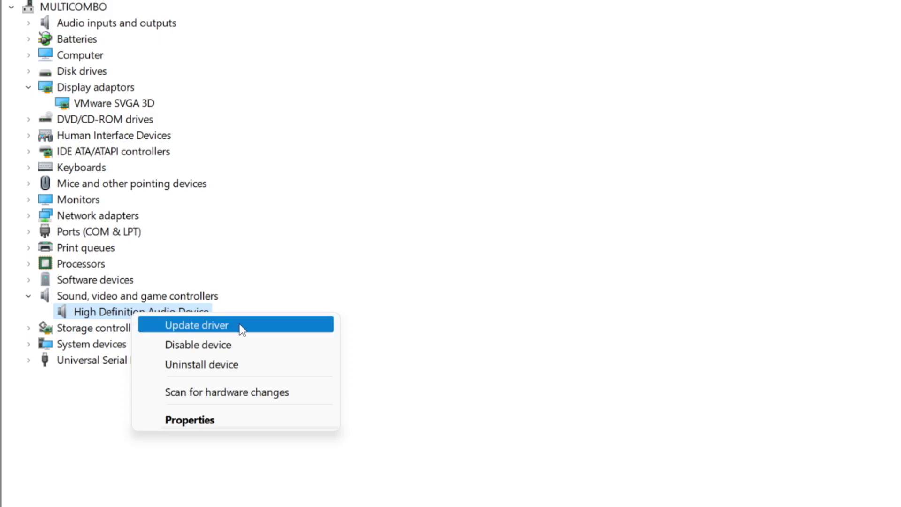
pyautogui.click(266, 326)
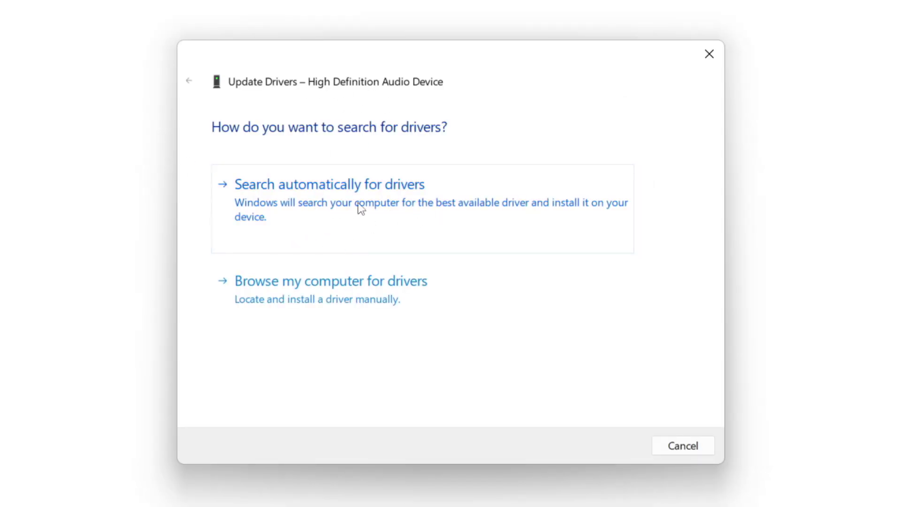
pyautogui.click(360, 207)
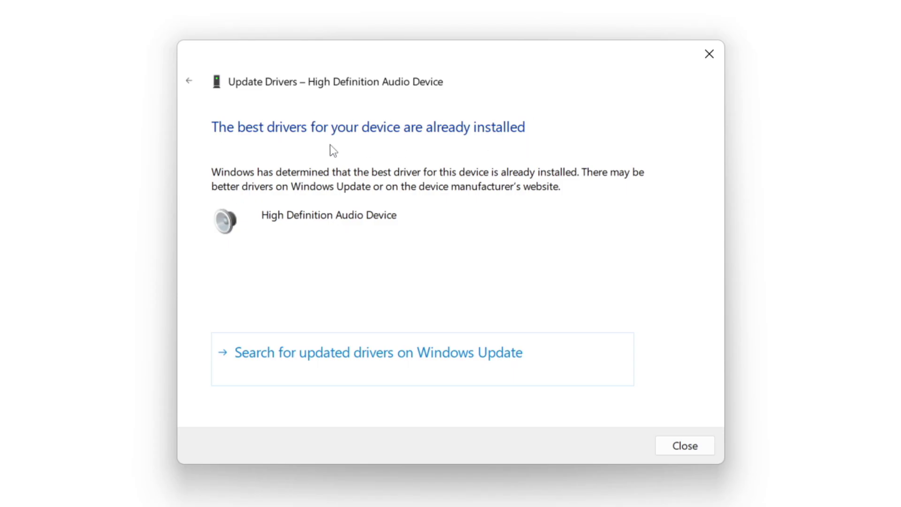
pyautogui.click(686, 446)
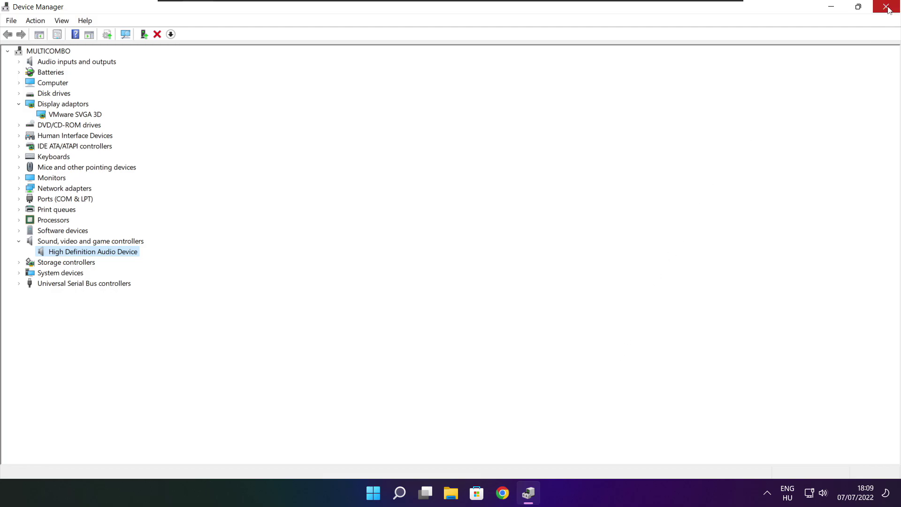
pyautogui.click(886, 8)
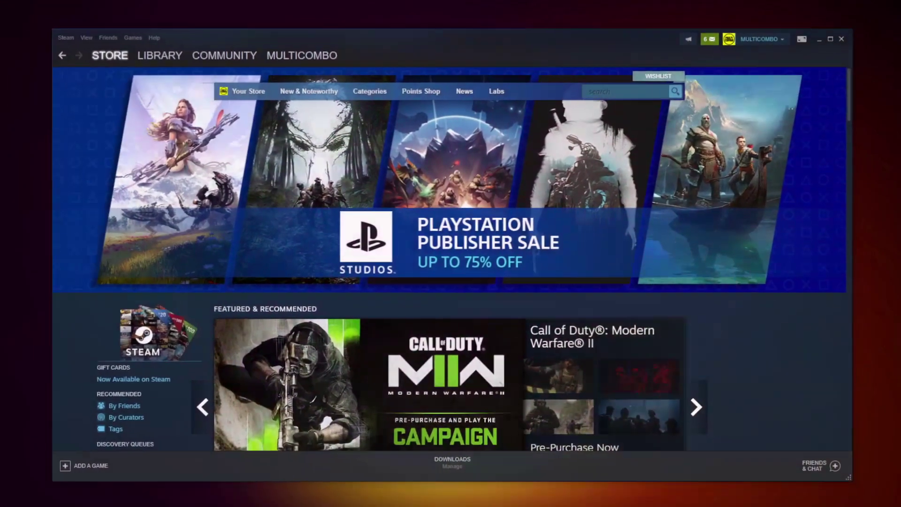
# Step: Switch to Steam and verify the integrity of the local files for the non-working favorite game in the library
pyautogui.moveTo(158, 57)
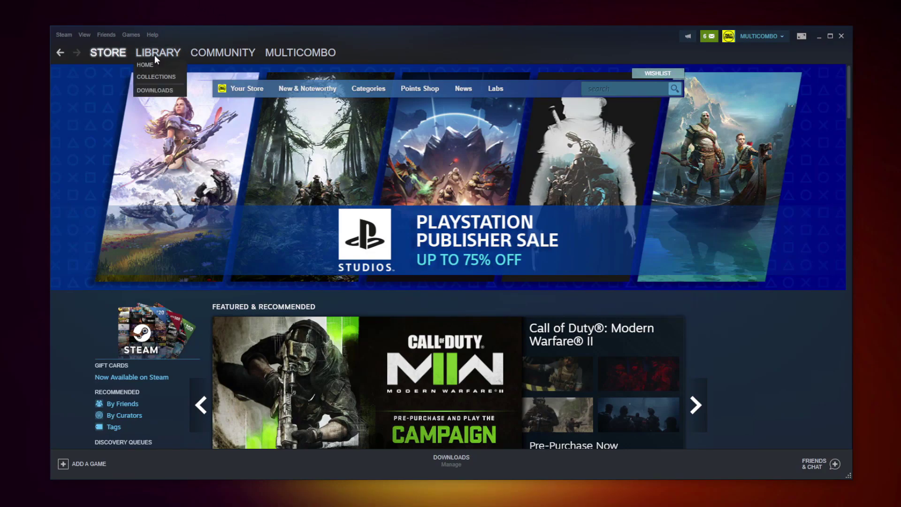
pyautogui.click(156, 54)
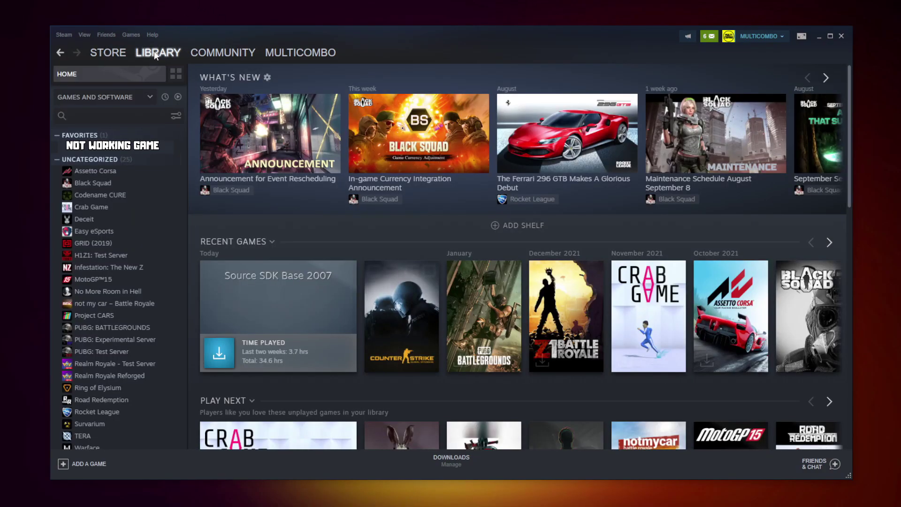
pyautogui.rightClick(177, 152)
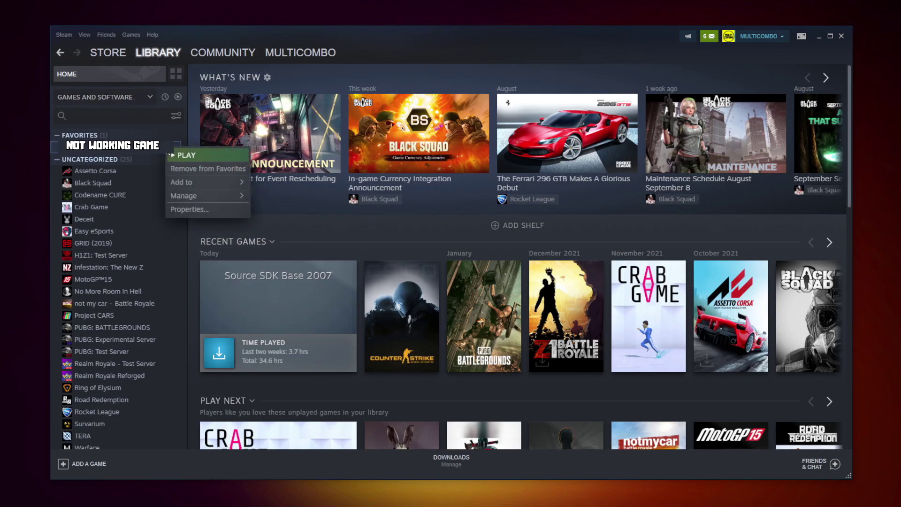
pyautogui.click(201, 208)
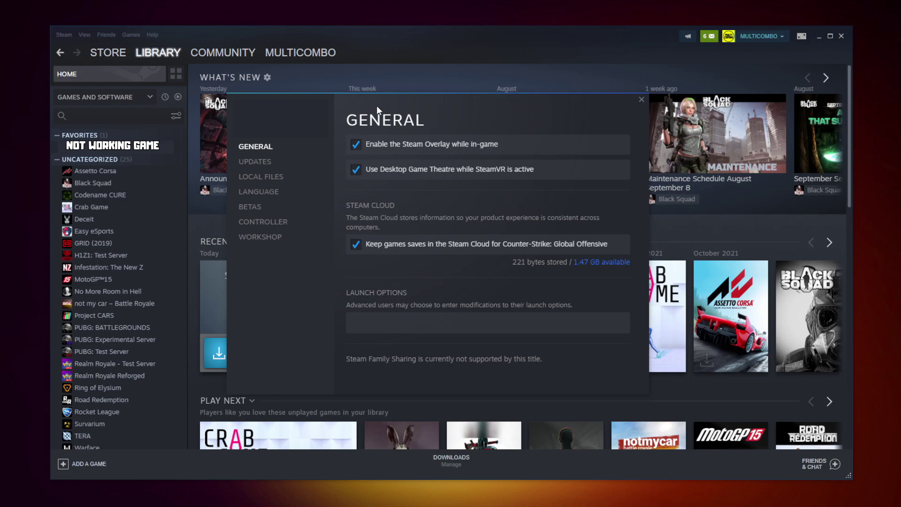
pyautogui.click(265, 181)
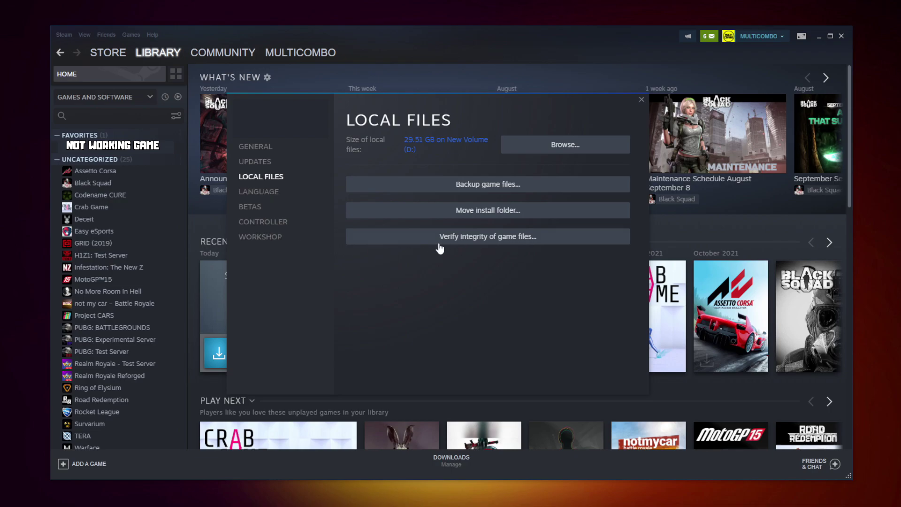
pyautogui.click(492, 240)
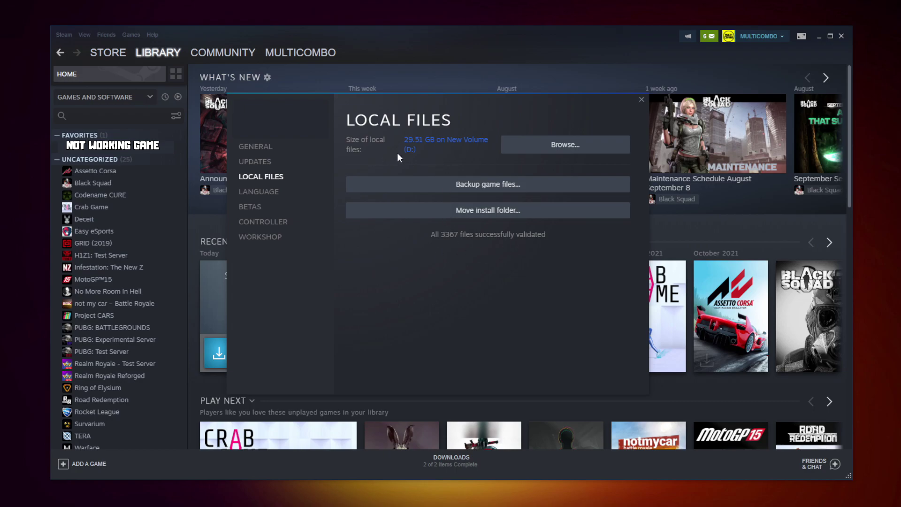
# Step: Browse to the game's install folder and open the compatibility properties of the game's application file
pyautogui.click(586, 152)
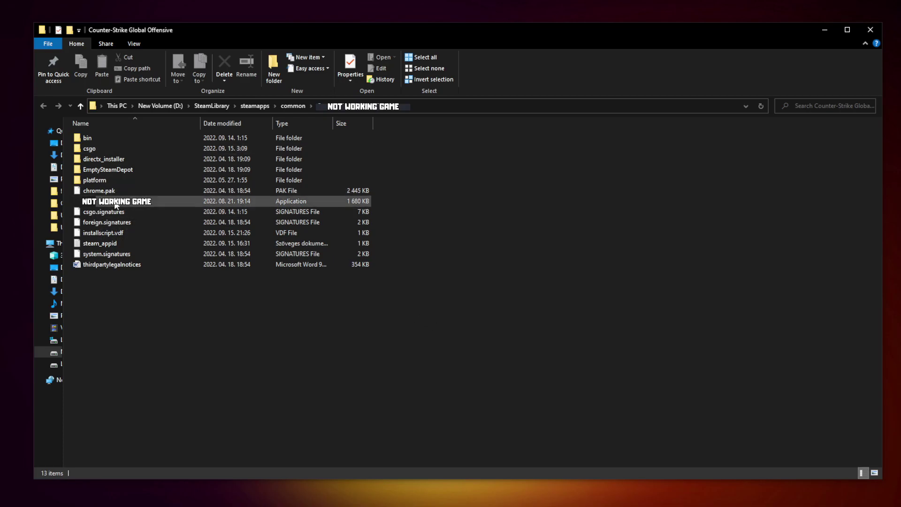
pyautogui.click(208, 205)
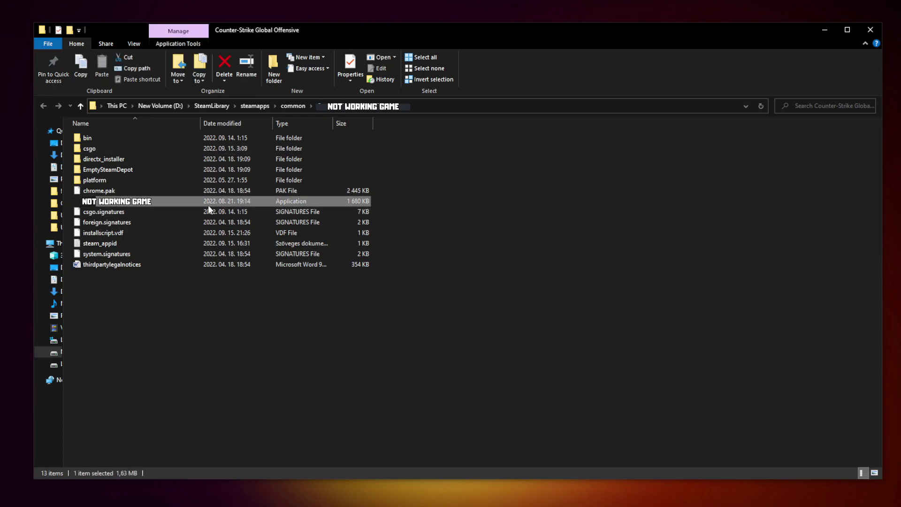
pyautogui.rightClick(180, 203)
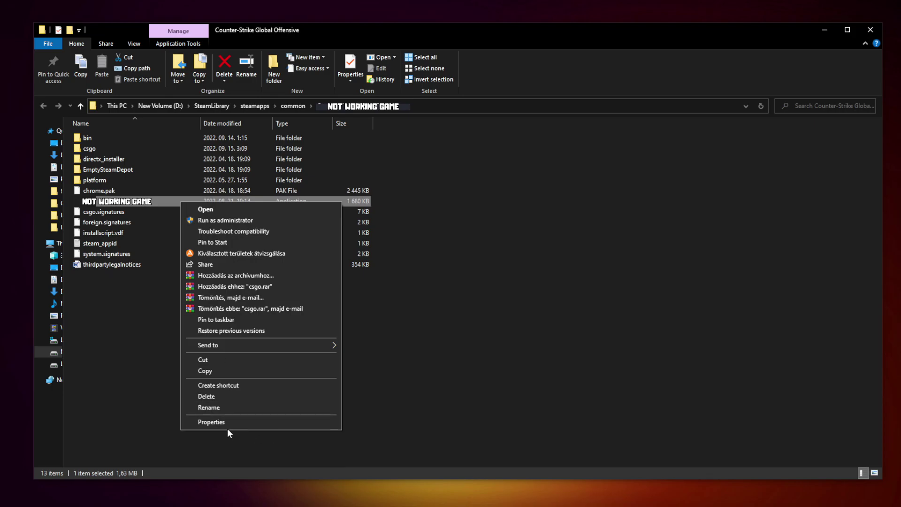
pyautogui.click(260, 420)
pyautogui.click(428, 83)
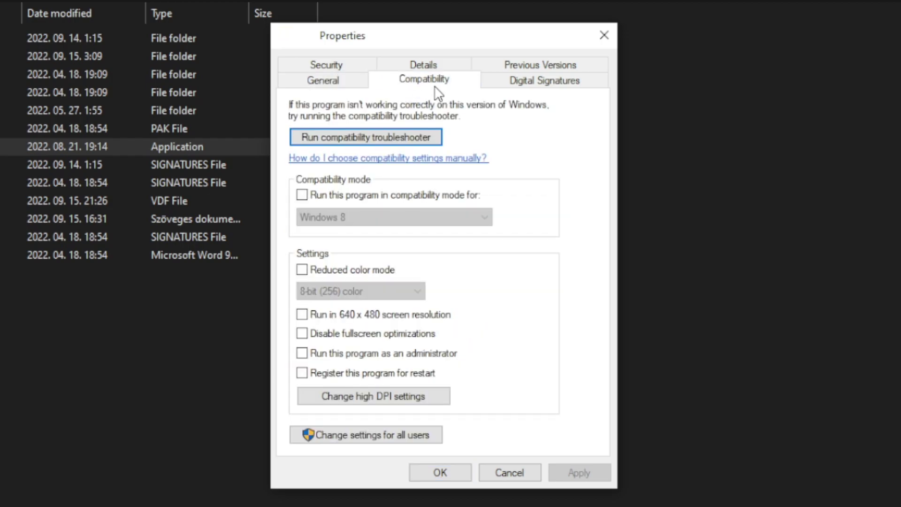
# Step: Set the game to run in Windows 8 compatibility mode, with fullscreen optimizations disabled and as an administrator, and apply the settings
pyautogui.click(311, 196)
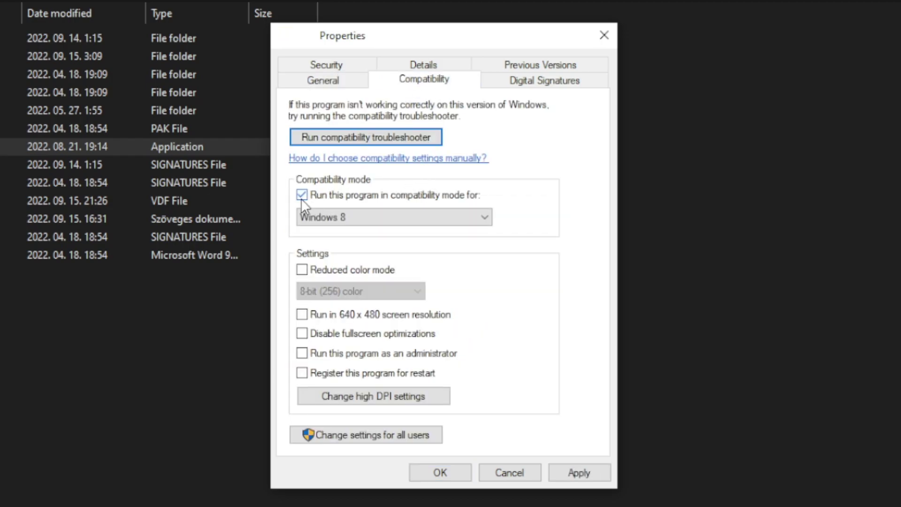
pyautogui.click(349, 212)
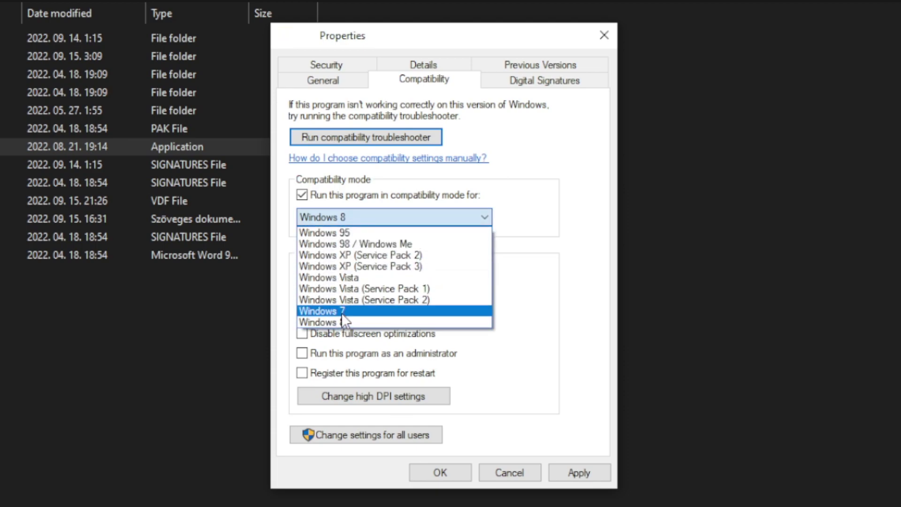
pyautogui.click(347, 323)
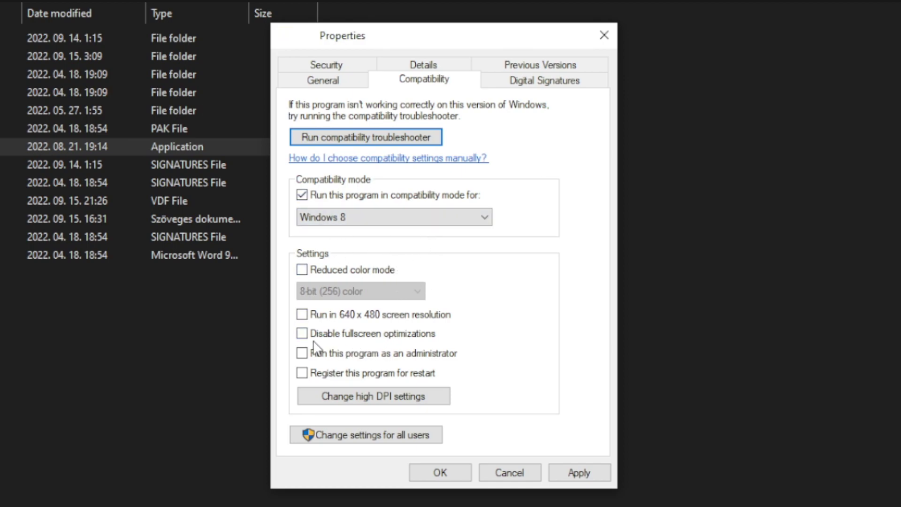
pyautogui.click(365, 338)
pyautogui.click(433, 356)
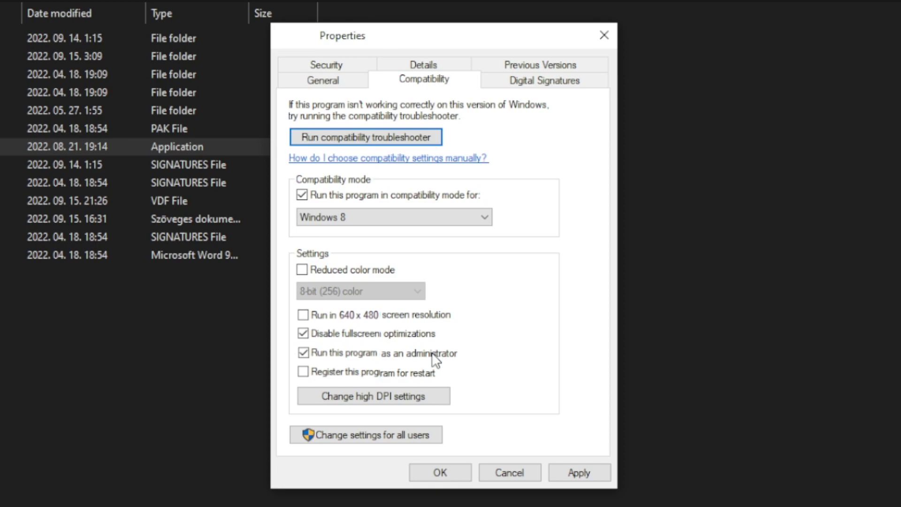
pyautogui.click(584, 471)
pyautogui.click(440, 479)
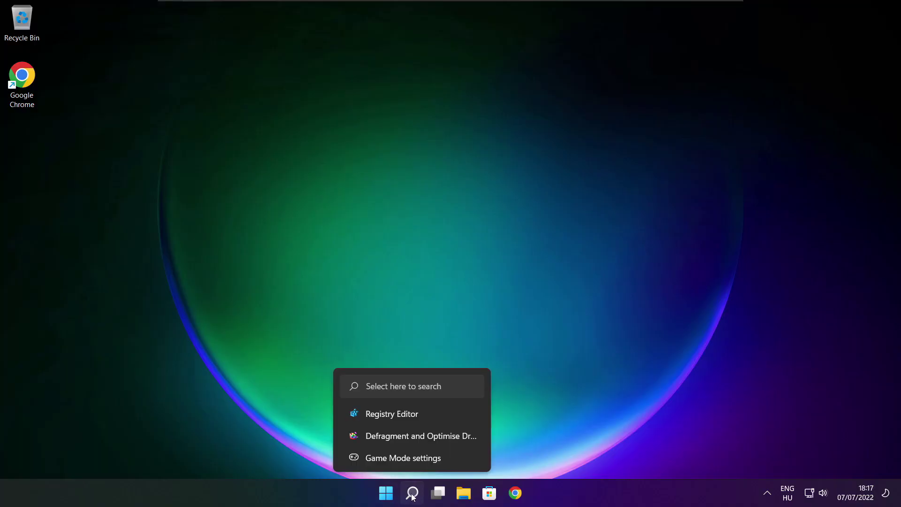
# Step: Find the Windows Update settings by searching for "updates", check for updates, and close Settings
pyautogui.click(412, 492)
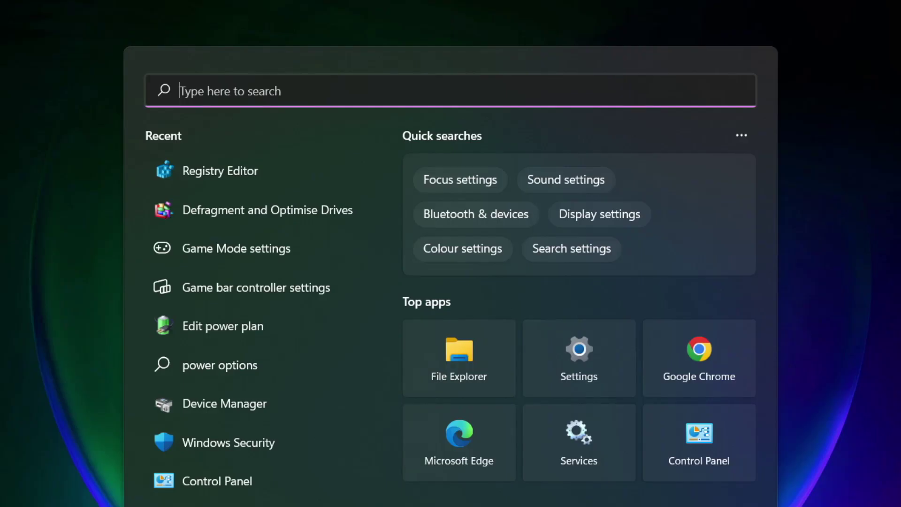
pyautogui.write('u')
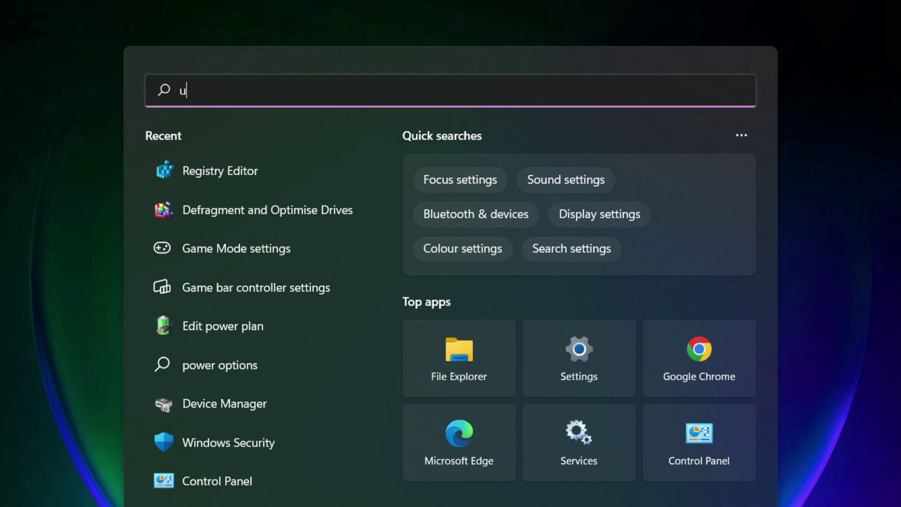
pyautogui.write('pdates')
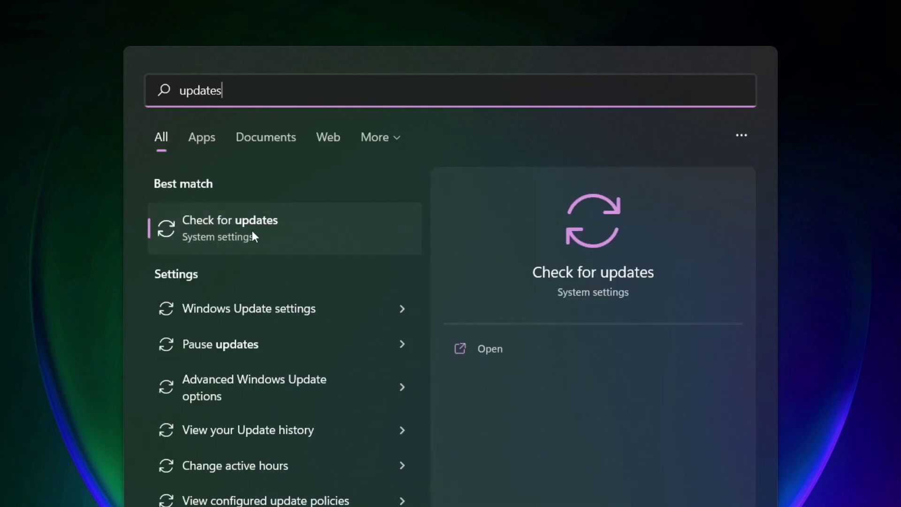
pyautogui.click(274, 232)
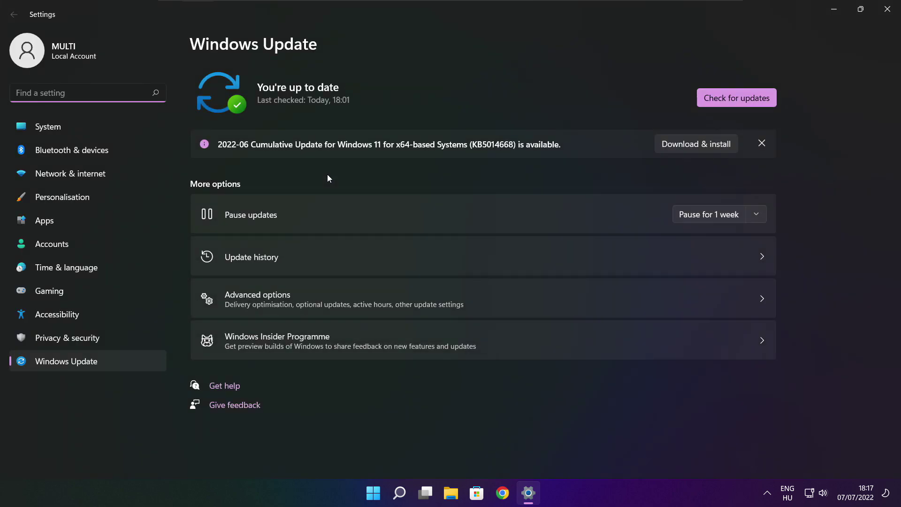
pyautogui.click(737, 98)
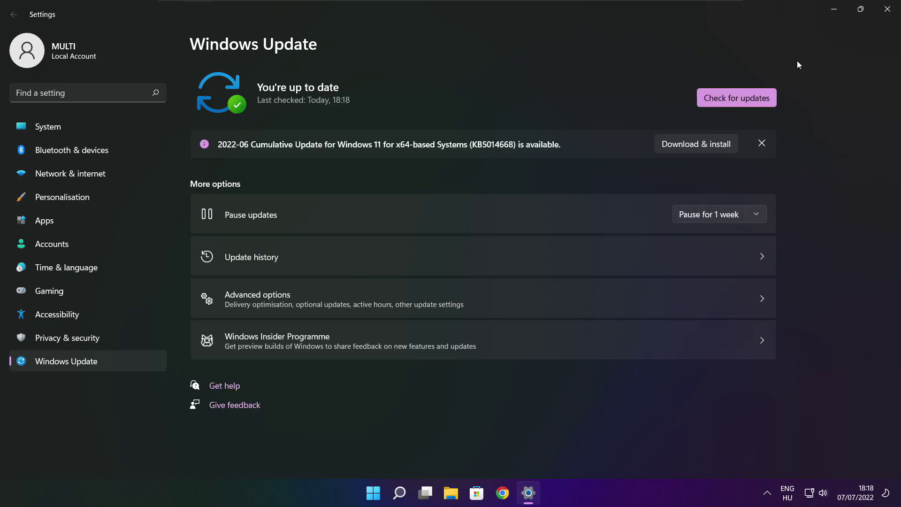
pyautogui.click(887, 14)
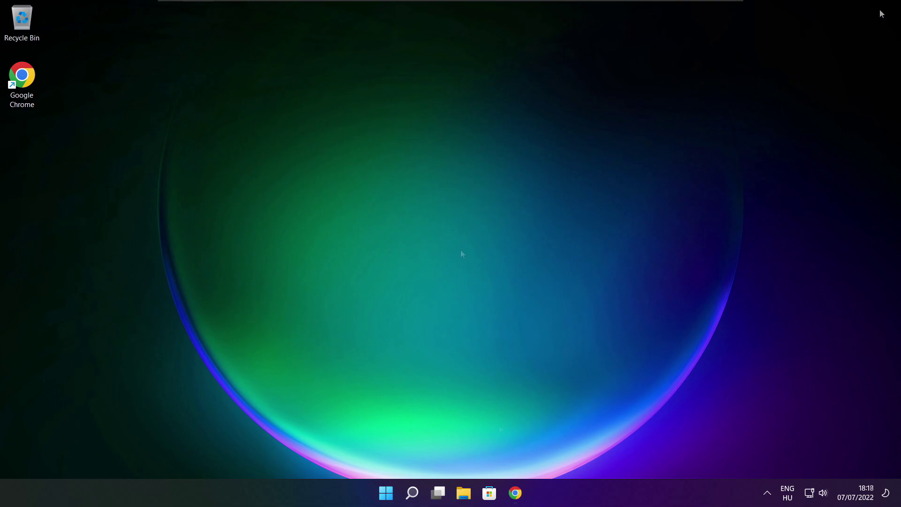
# Step: Switch to Chrome and download the English DirectX End-User Runtime Web Installer from the Microsoft Download Center
pyautogui.moveTo(515, 494)
pyautogui.click(444, 396)
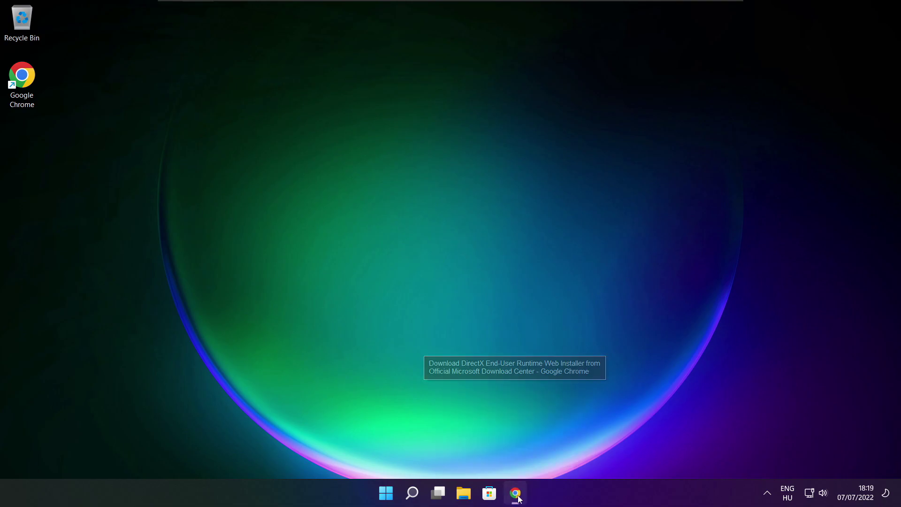
pyautogui.click(277, 31)
pyautogui.click(276, 30)
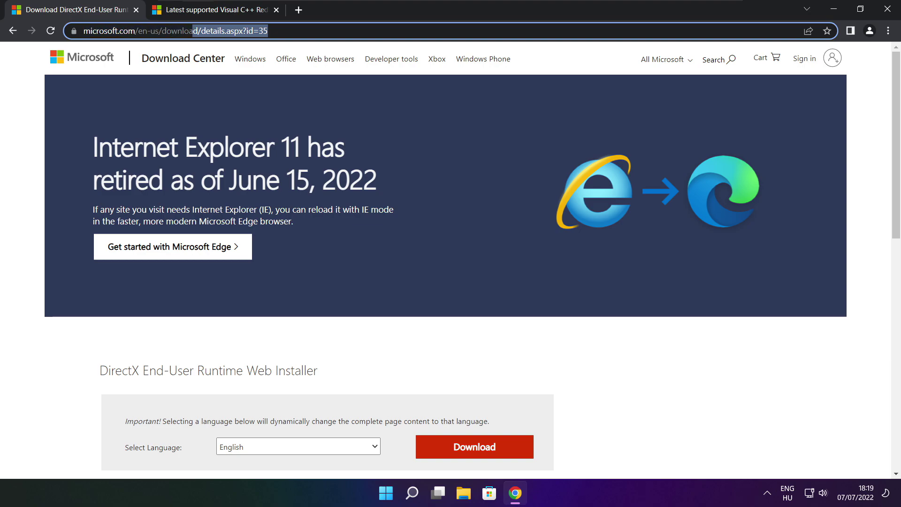
pyautogui.click(321, 338)
pyautogui.scroll(-4, 888, 136)
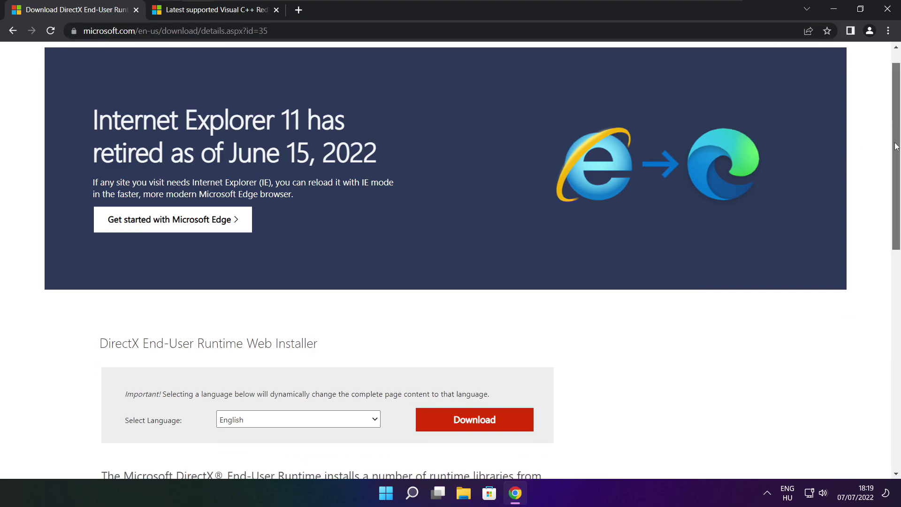
pyautogui.moveTo(335, 196); pyautogui.dragTo(385, 200)
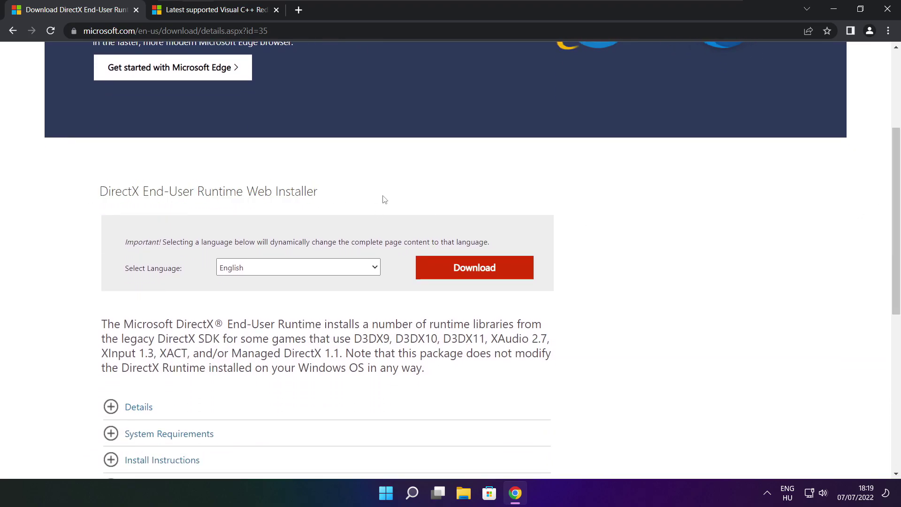
pyautogui.click(477, 269)
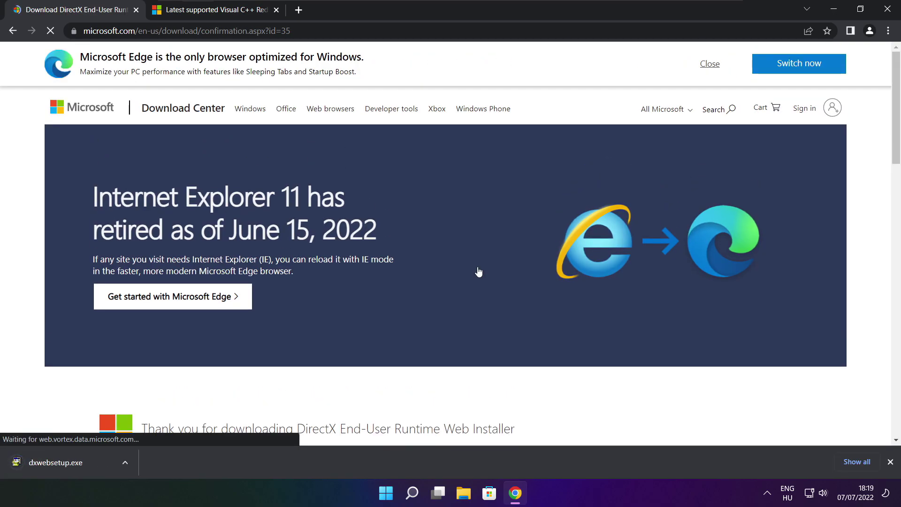
# Step: Run dxwebsetup.exe, accept the license agreement, install the DirectX runtime components without the Bing Bar, and finish the setup
pyautogui.click(85, 463)
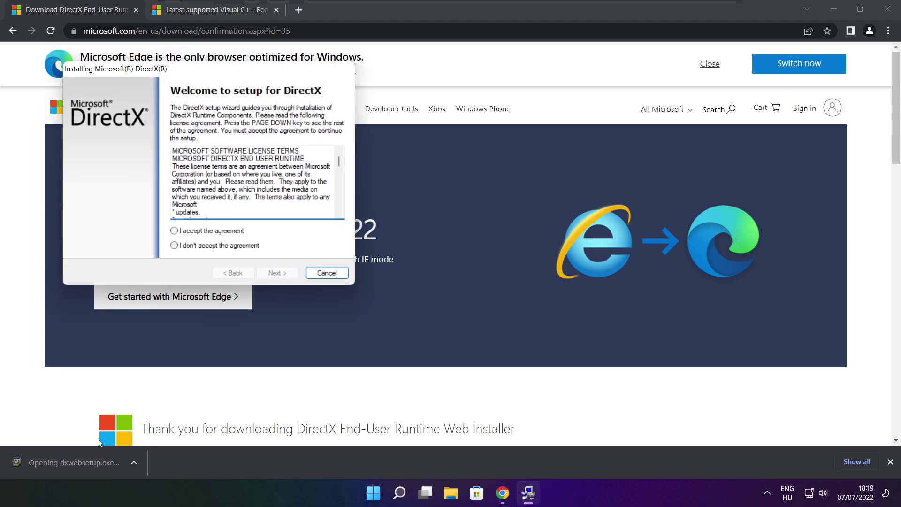
pyautogui.moveTo(192, 71); pyautogui.dragTo(430, 136)
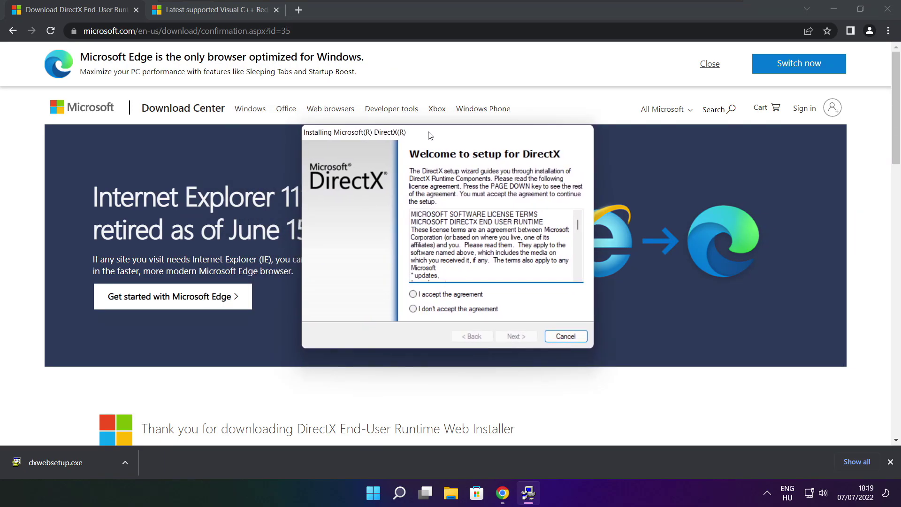
pyautogui.moveTo(578, 225); pyautogui.dragTo(576, 280)
pyautogui.click(432, 296)
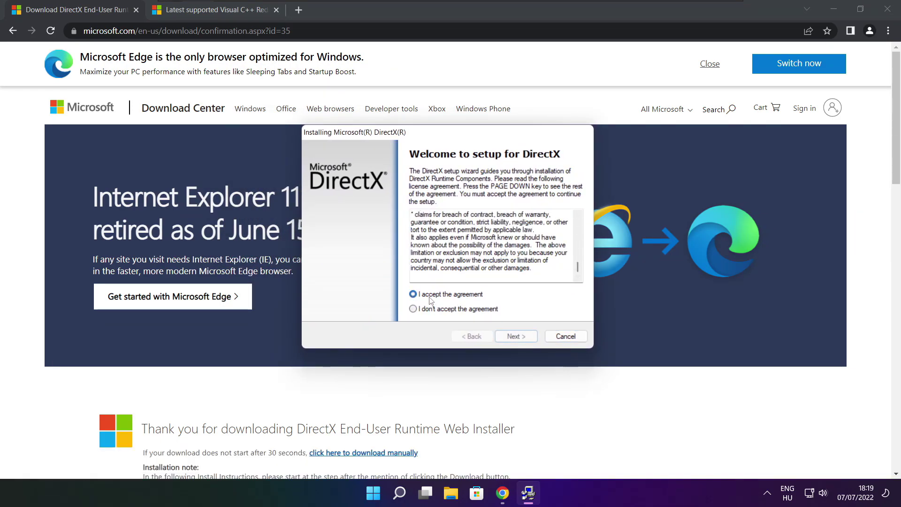
pyautogui.click(518, 335)
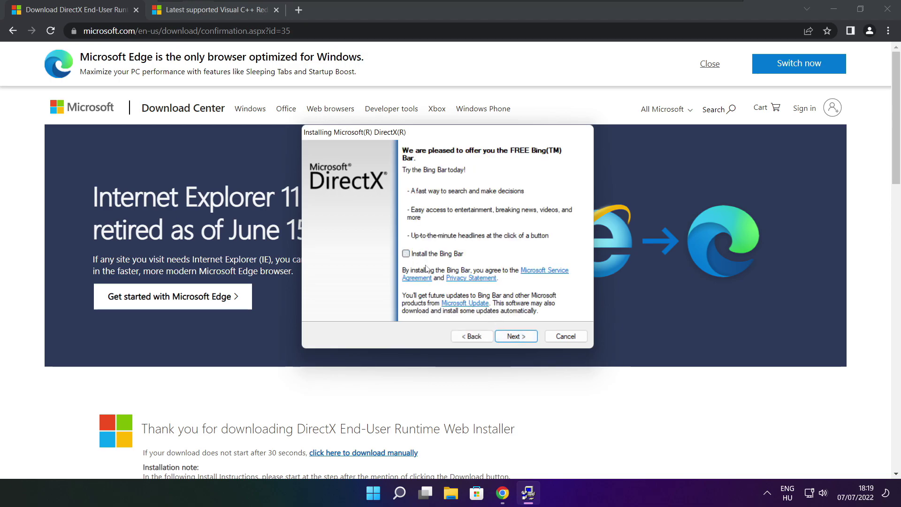
pyautogui.click(526, 336)
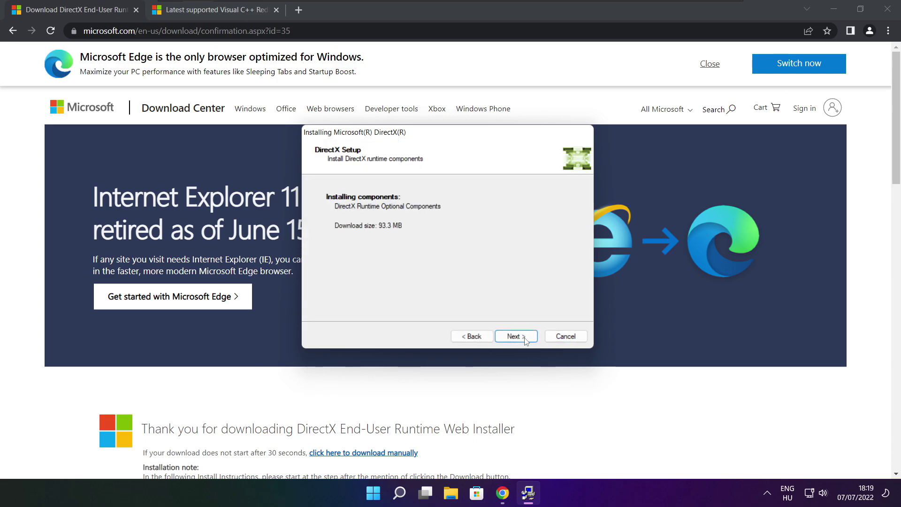
pyautogui.click(516, 337)
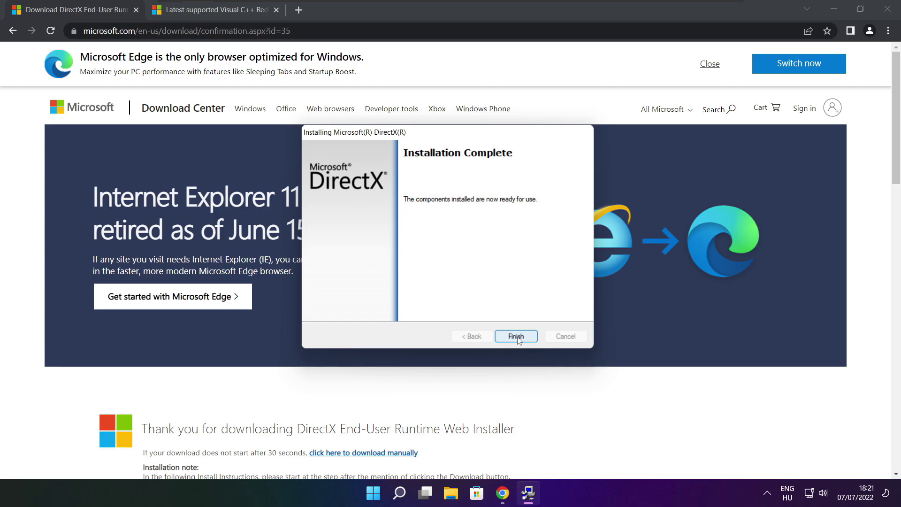
pyautogui.click(516, 336)
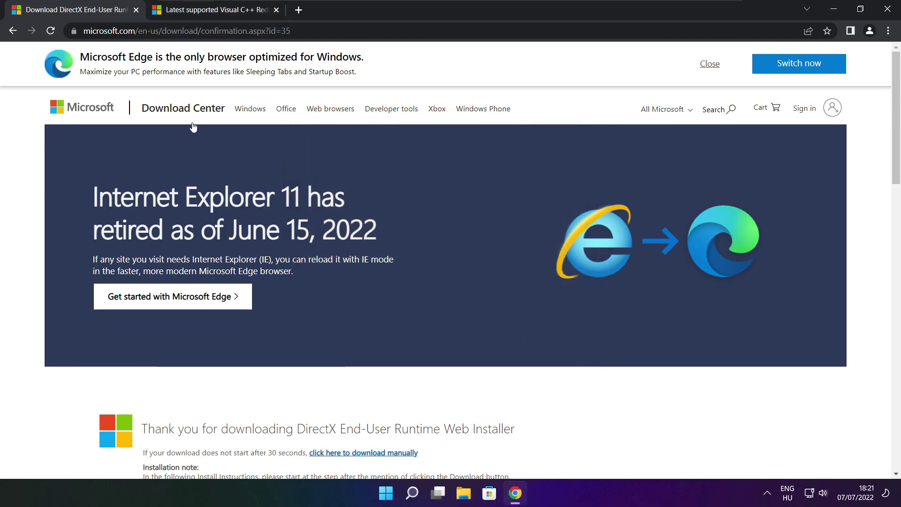
# Step: Close the DirectX page and download the ARM64, X86 and X64 Visual C++ 2015–2022 redistributables from the Microsoft Docs page
pyautogui.click(136, 10)
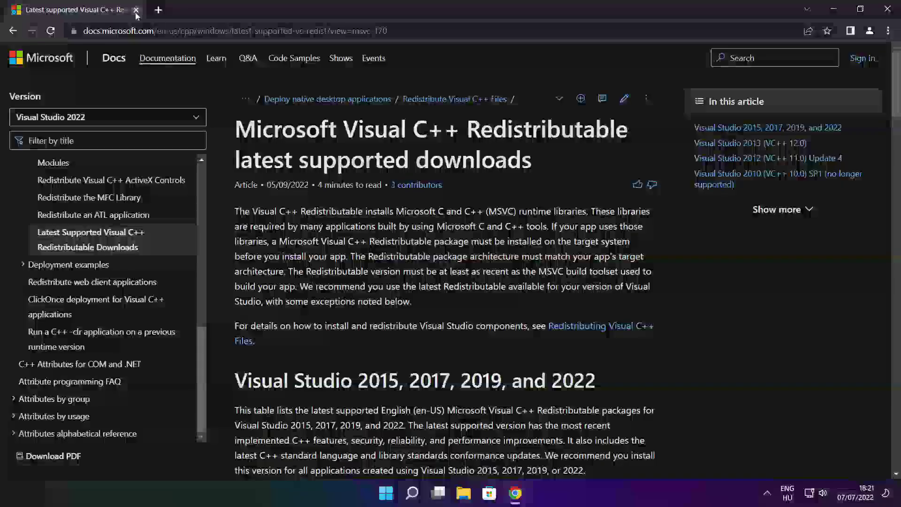
pyautogui.hotkey('ctrl', 'l')
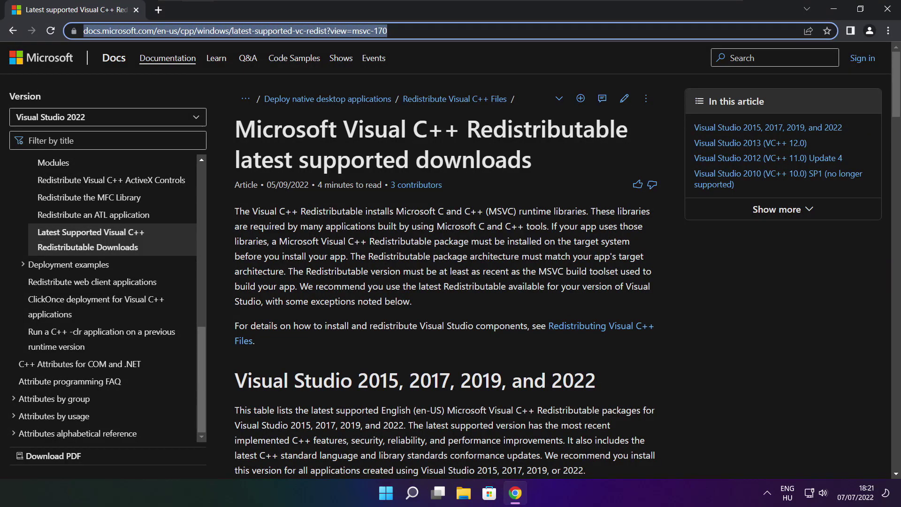
pyautogui.click(447, 57)
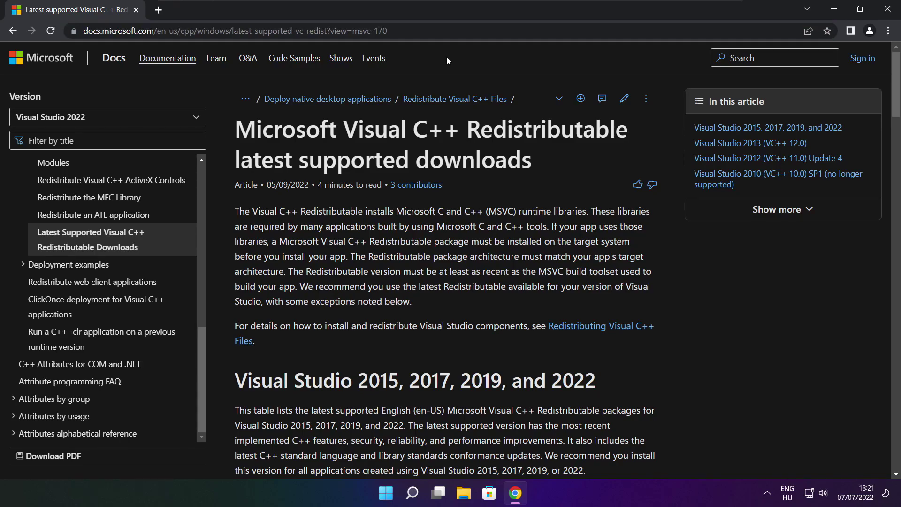
pyautogui.scroll(-7, 892, 137)
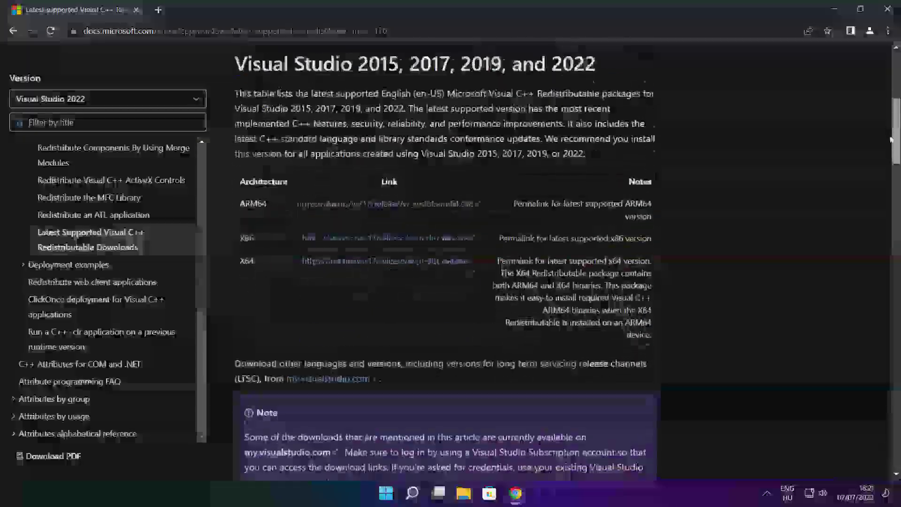
pyautogui.scroll(2, 402, 206)
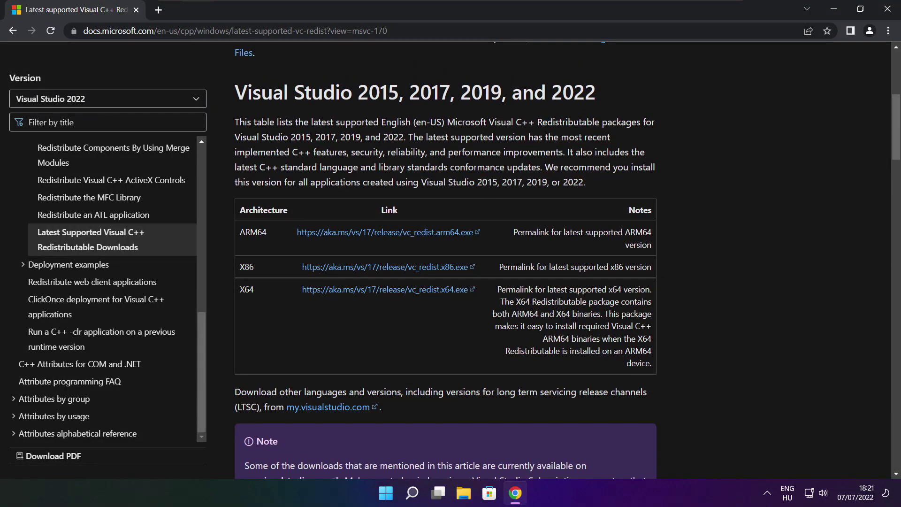
pyautogui.moveTo(238, 232); pyautogui.dragTo(607, 324)
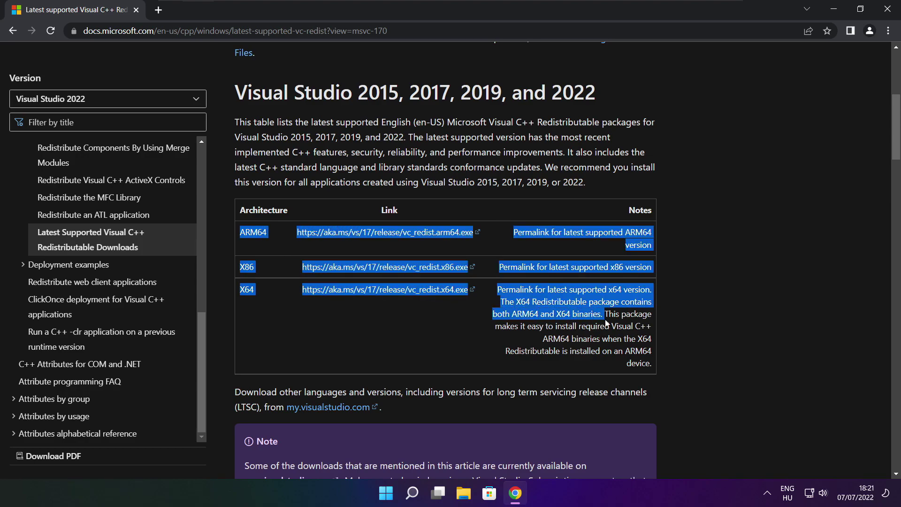
pyautogui.click(607, 324)
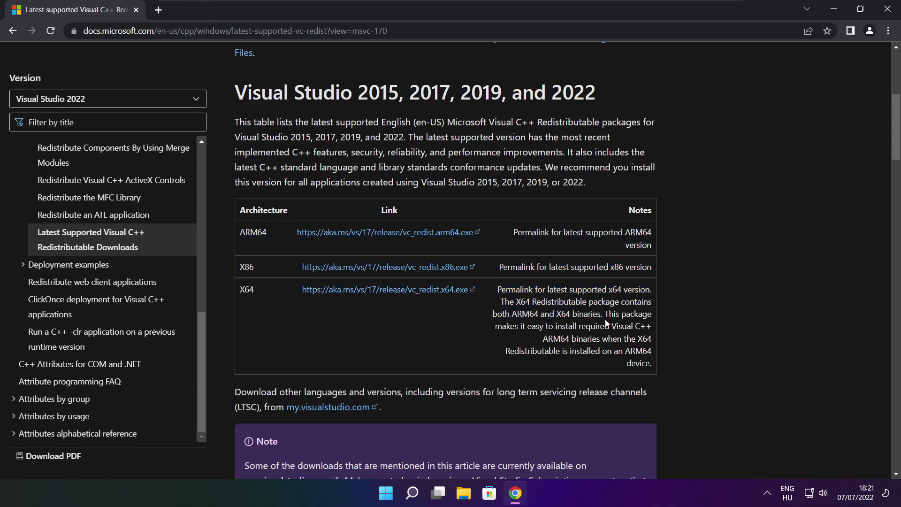
pyautogui.click(373, 233)
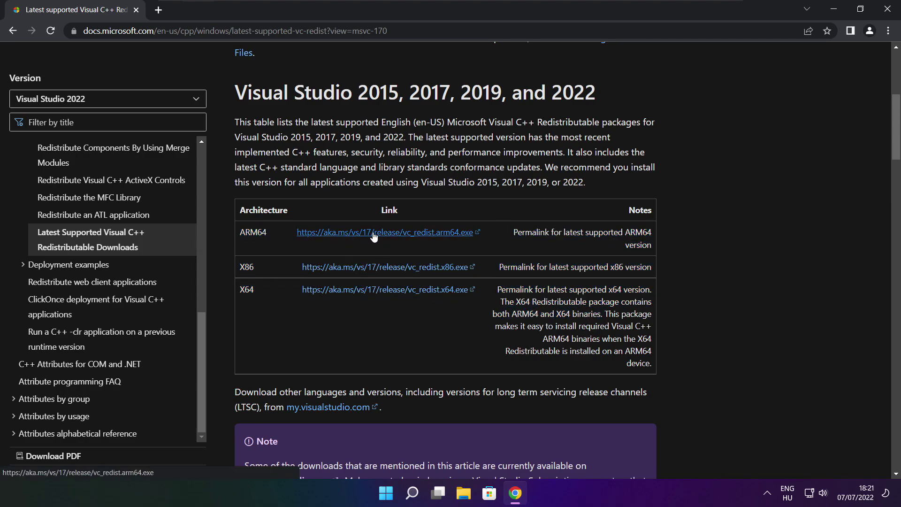
pyautogui.click(372, 268)
pyautogui.click(371, 289)
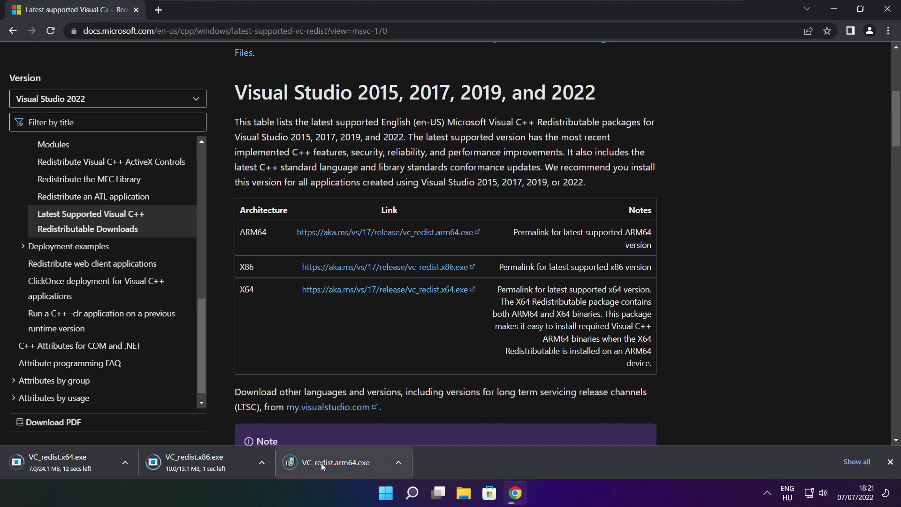
# Step: Run VC_redist.arm64.exe, accept the license terms, start the Arm64 redistributable installation, and close the setup window
pyautogui.click(342, 464)
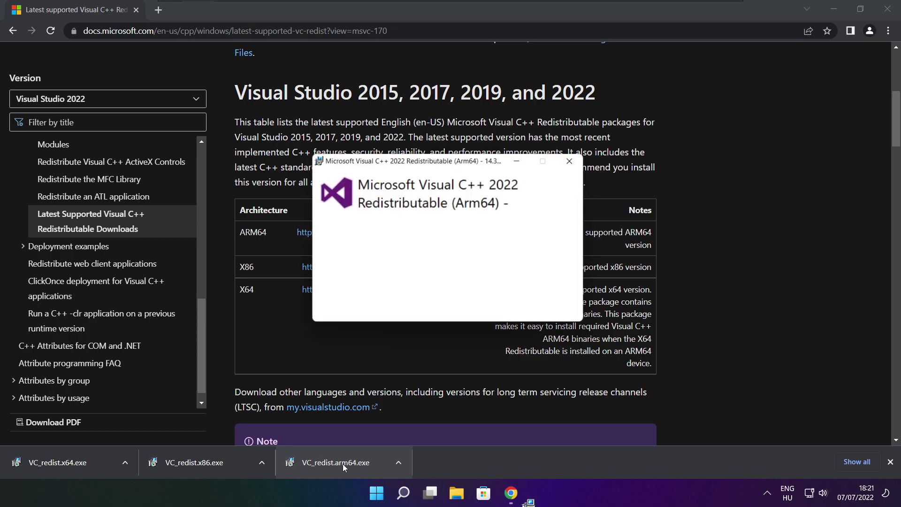
pyautogui.moveTo(579, 232); pyautogui.dragTo(578, 277)
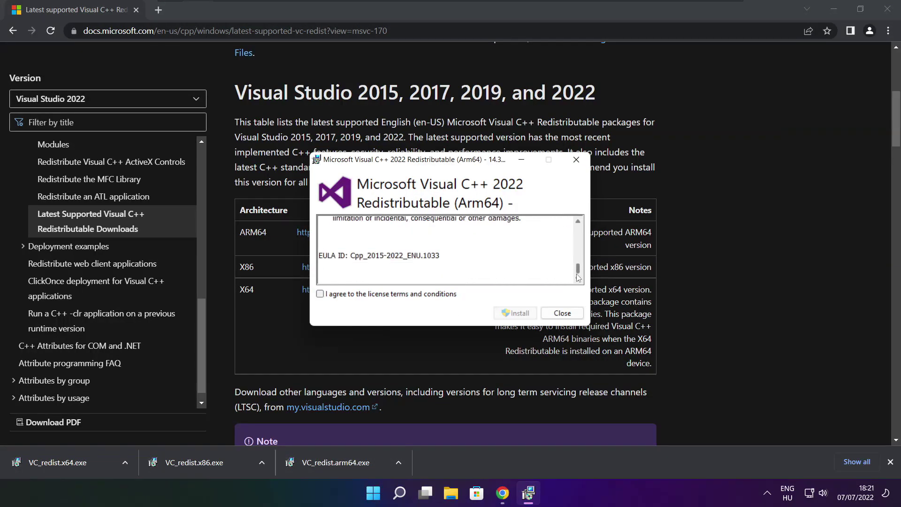
pyautogui.click(319, 294)
pyautogui.click(512, 315)
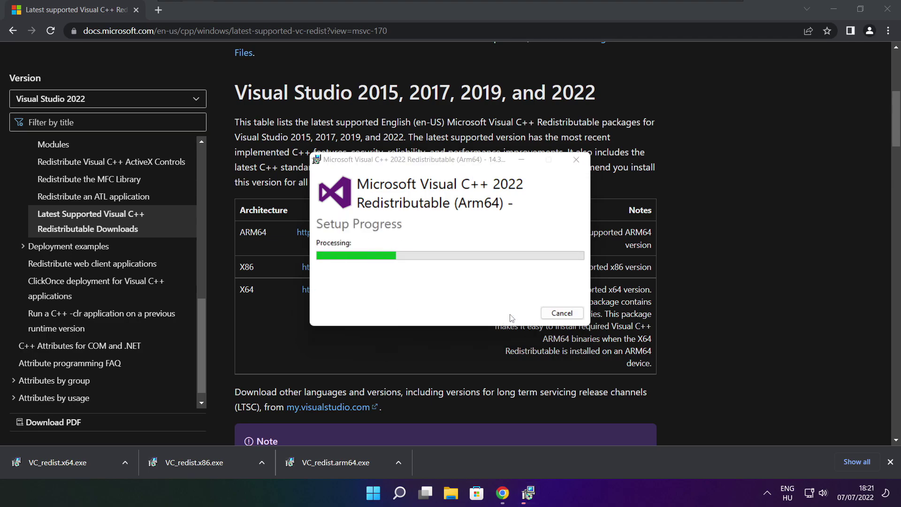
pyautogui.click(562, 313)
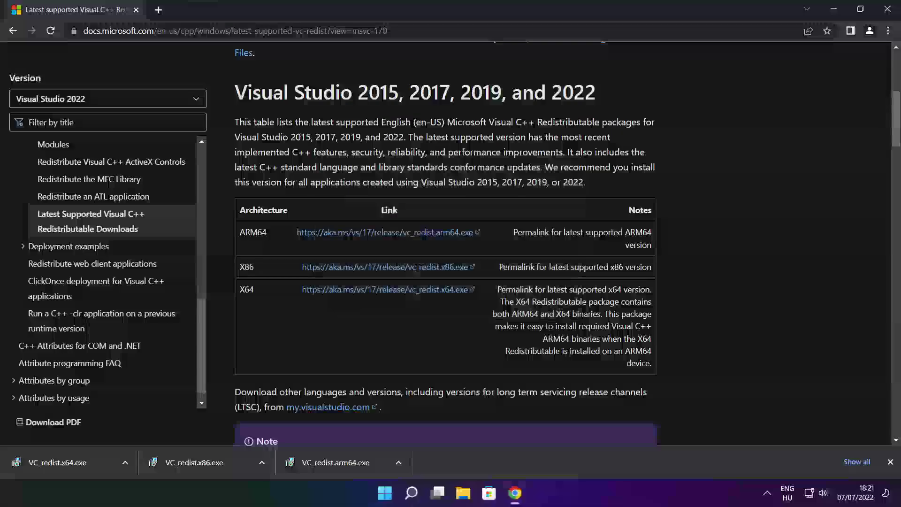
# Step: Run VC_redist.x86.exe, accept the license terms, install the x86 Visual C++ redistributable, and close its setup
pyautogui.click(212, 461)
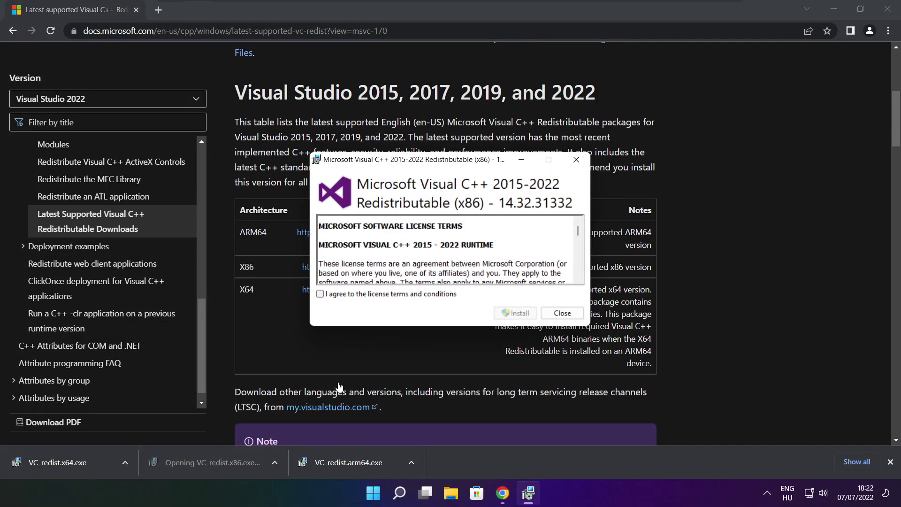
pyautogui.moveTo(579, 232); pyautogui.dragTo(578, 270)
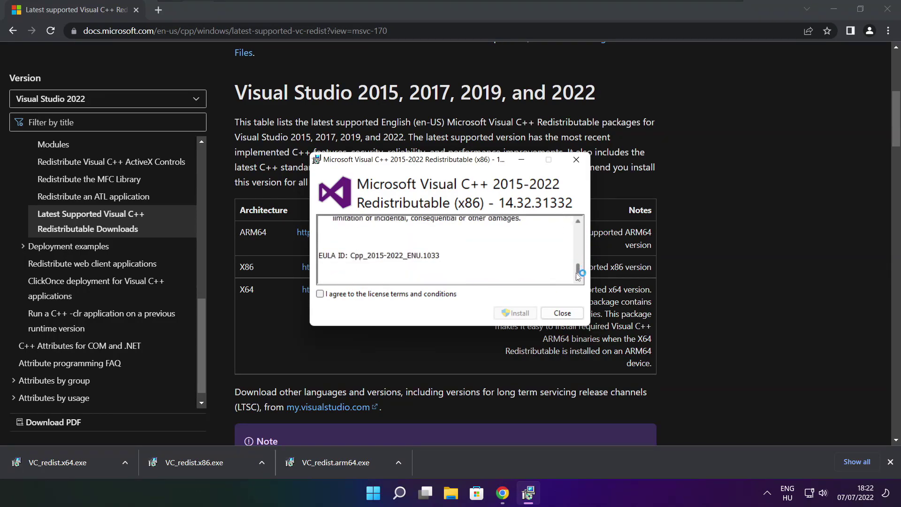
pyautogui.click(321, 294)
pyautogui.click(516, 314)
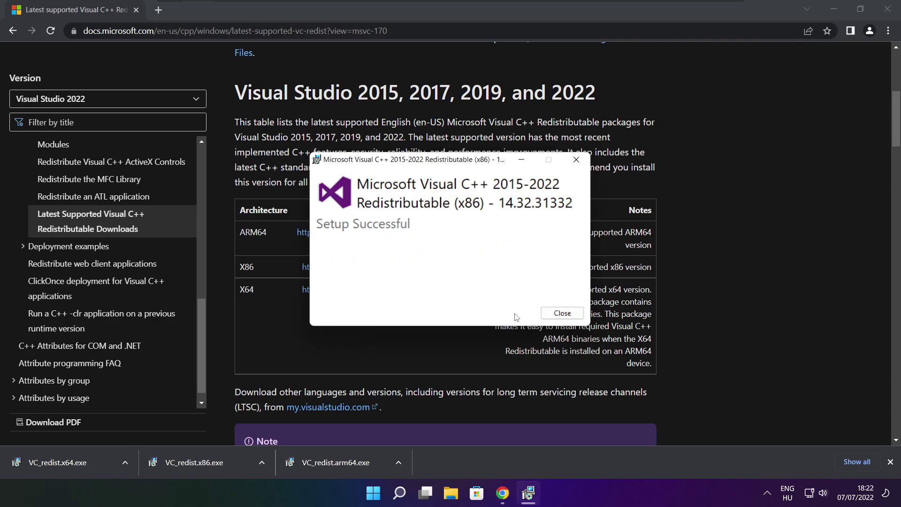
pyautogui.click(563, 313)
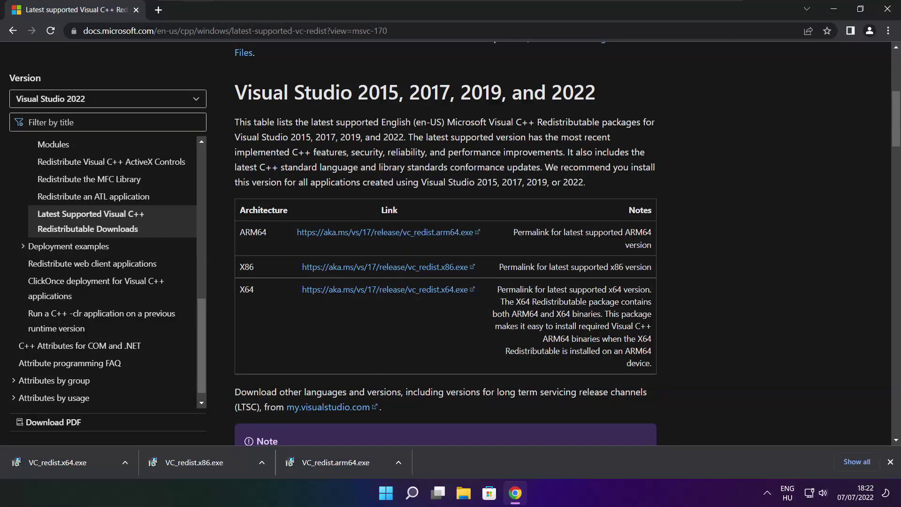
# Step: Run VC_redist.x64.exe, accept the license terms, install the x64 Visual C++ redistributable, and close the setup and the browser
pyautogui.click(75, 462)
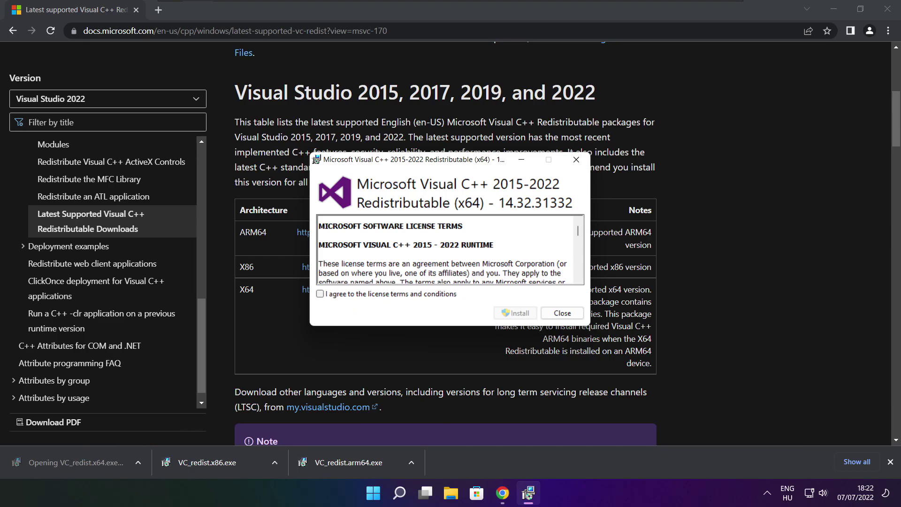
pyautogui.moveTo(579, 231); pyautogui.dragTo(578, 272)
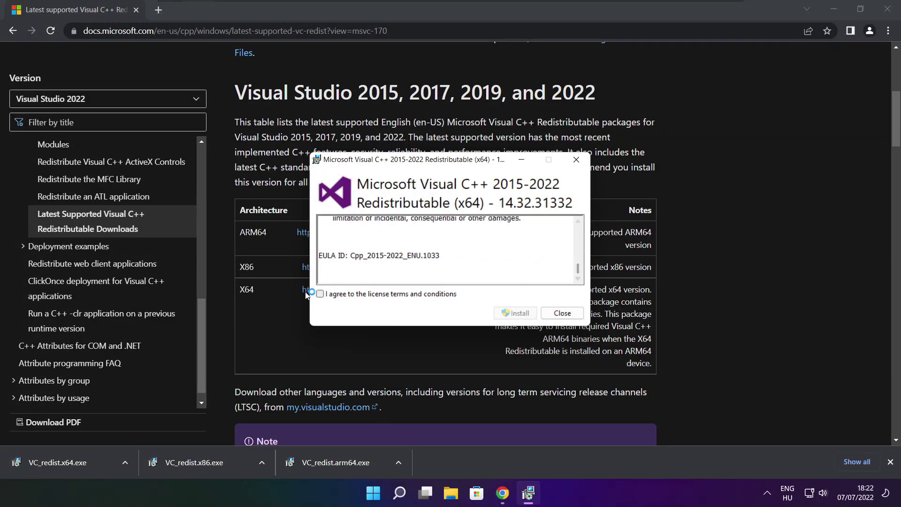
pyautogui.click(321, 295)
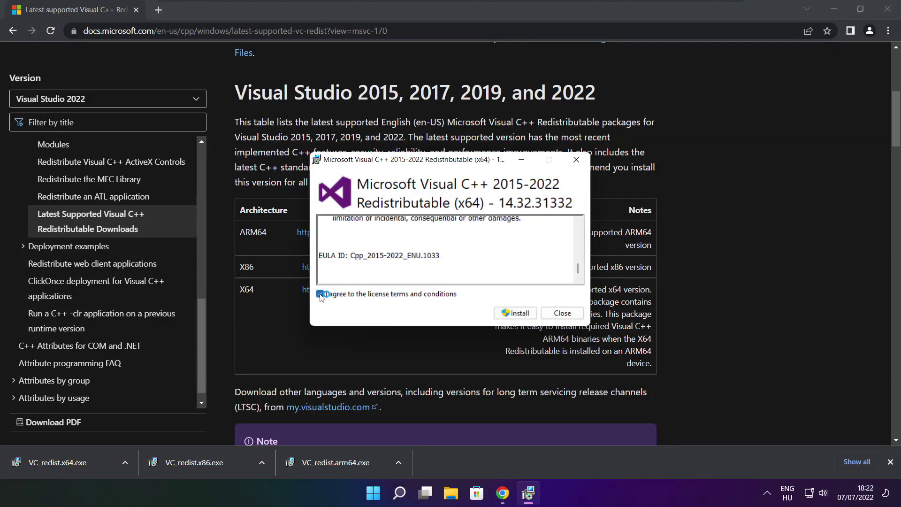
pyautogui.click(516, 313)
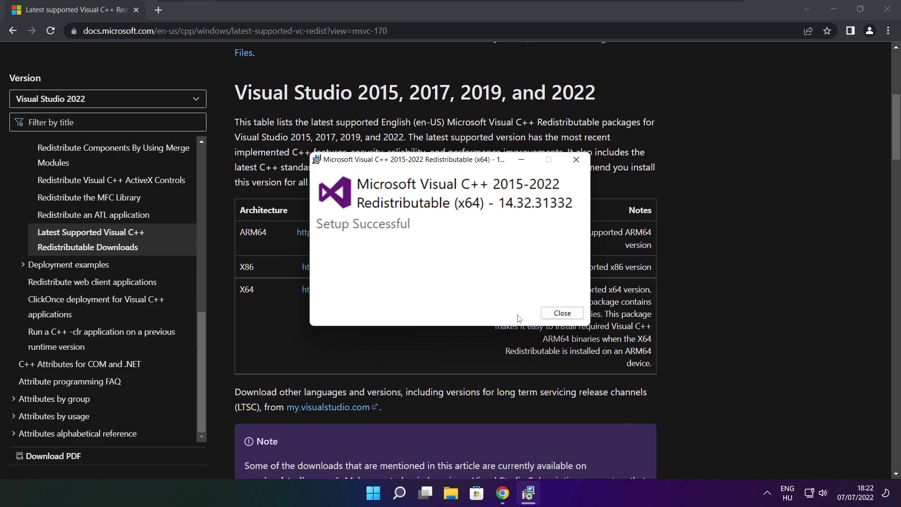
pyautogui.click(562, 313)
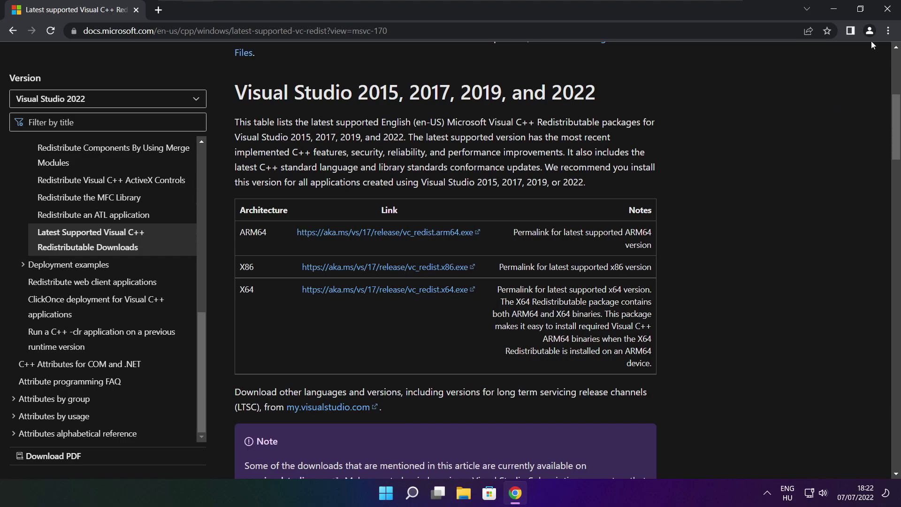
pyautogui.click(887, 8)
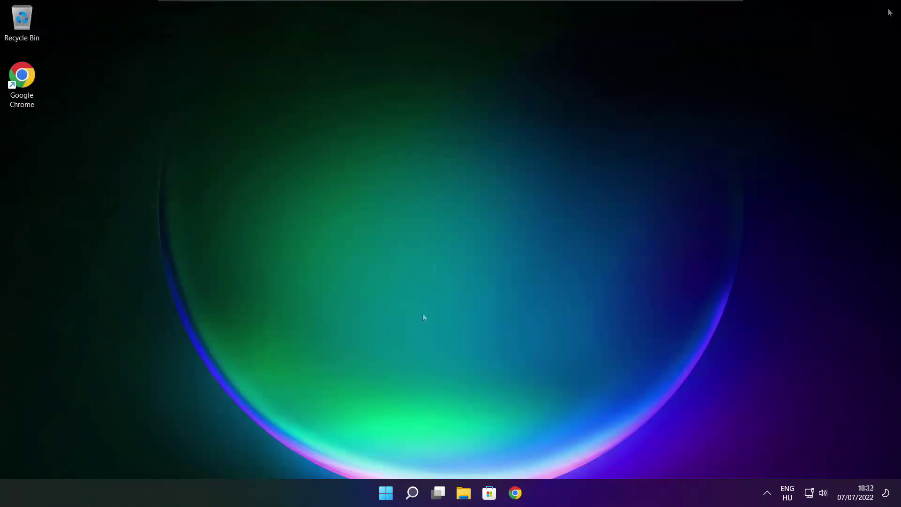
# Step: Open Task Manager and disable Cortana and Microsoft Edge as startup apps
pyautogui.rightClick(388, 495)
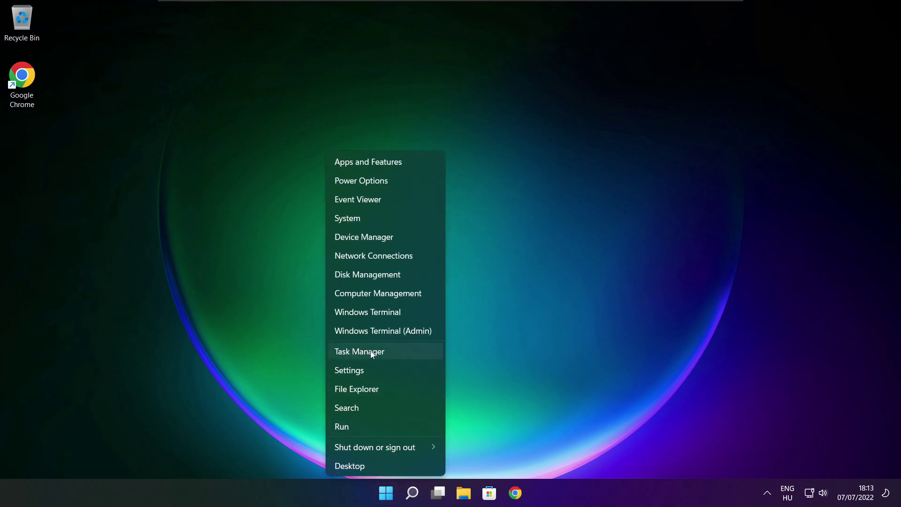
pyautogui.click(388, 352)
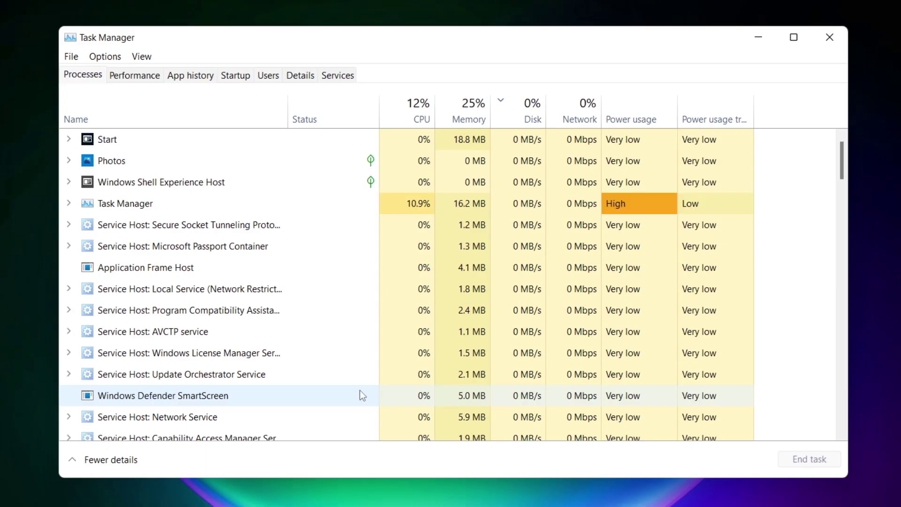
pyautogui.click(236, 76)
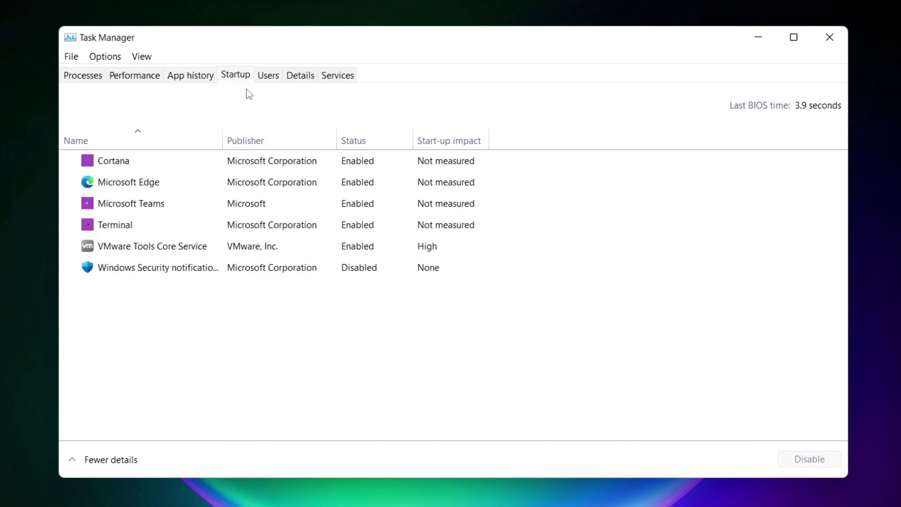
pyautogui.click(304, 164)
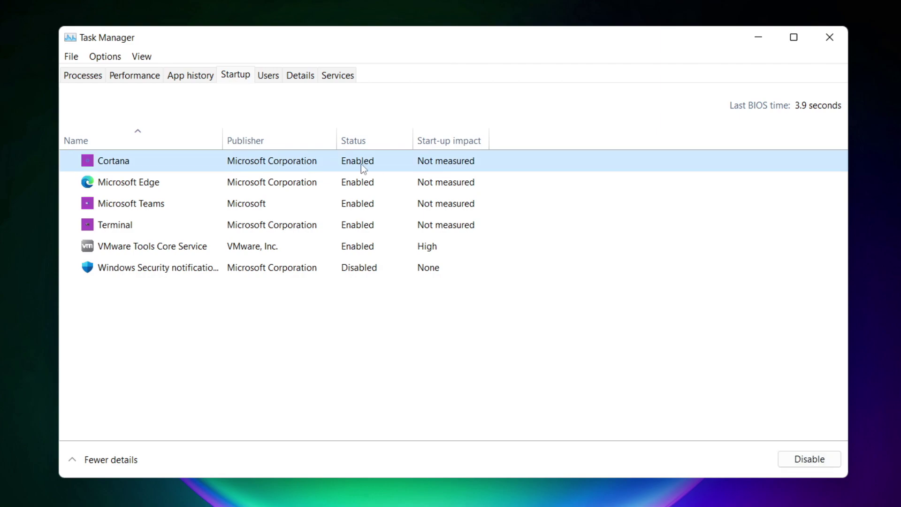
pyautogui.click(809, 463)
pyautogui.click(214, 187)
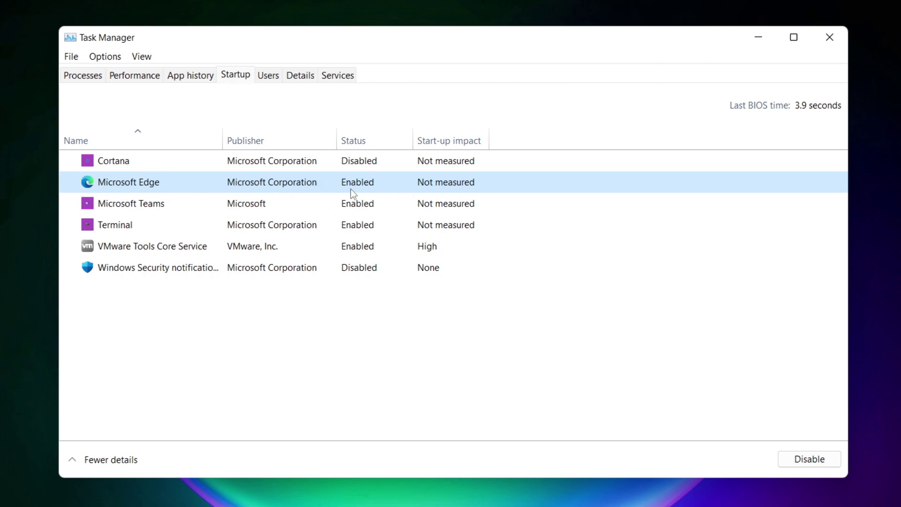
pyautogui.click(812, 464)
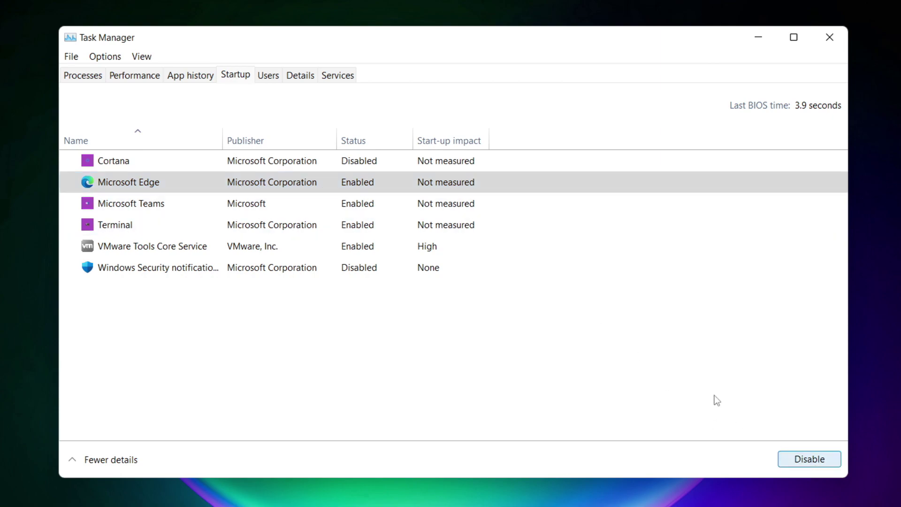
# Step: Disable Microsoft Teams and Terminal at startup, and close Task Manager
pyautogui.click(371, 207)
pyautogui.click(817, 462)
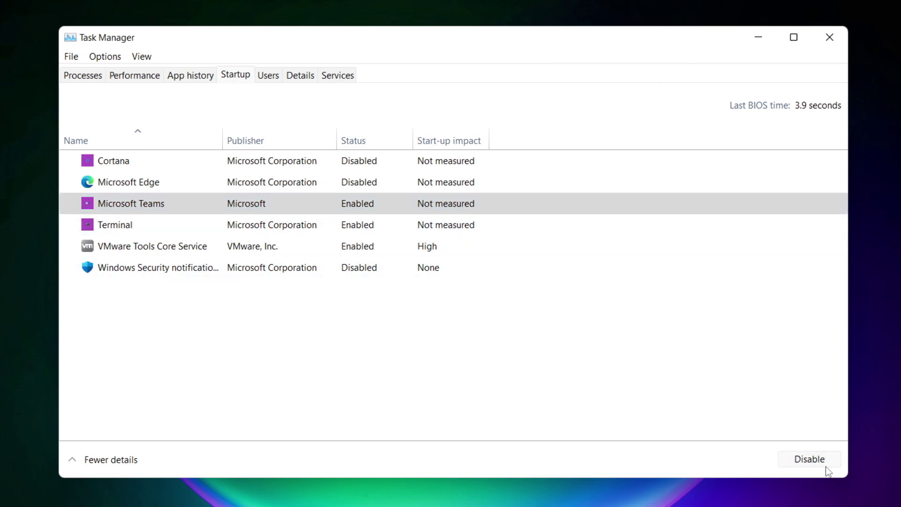
pyautogui.click(300, 229)
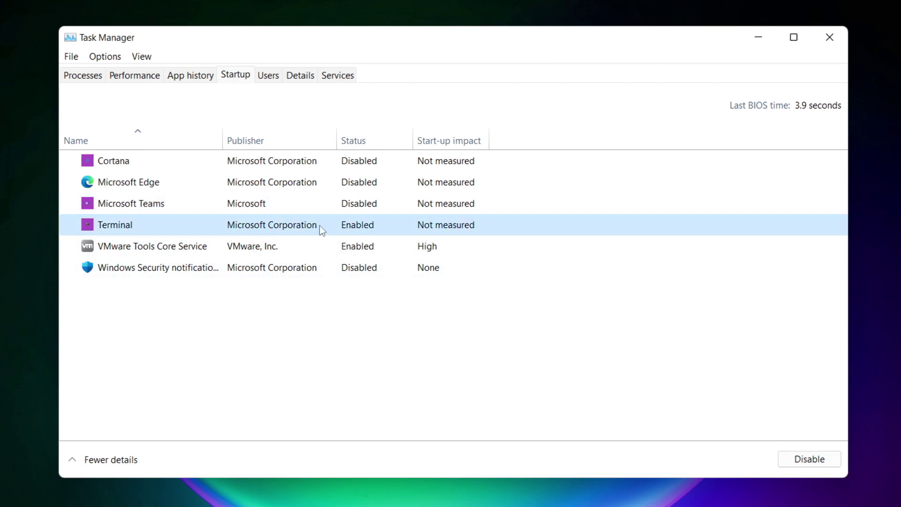
pyautogui.click(823, 464)
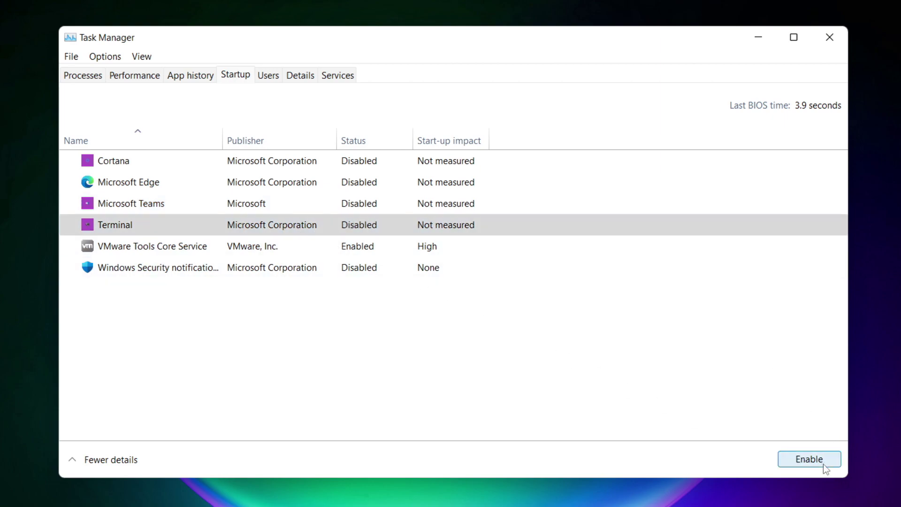
pyautogui.click(354, 228)
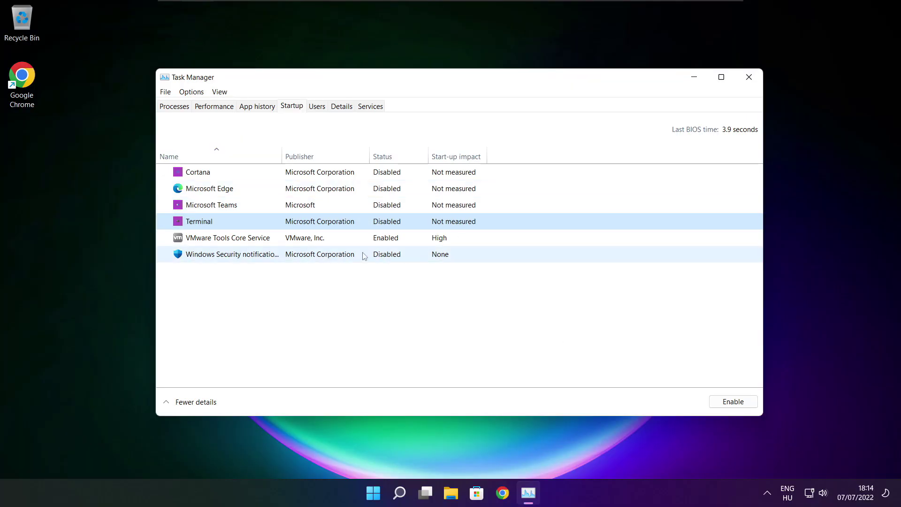
pyautogui.click(749, 77)
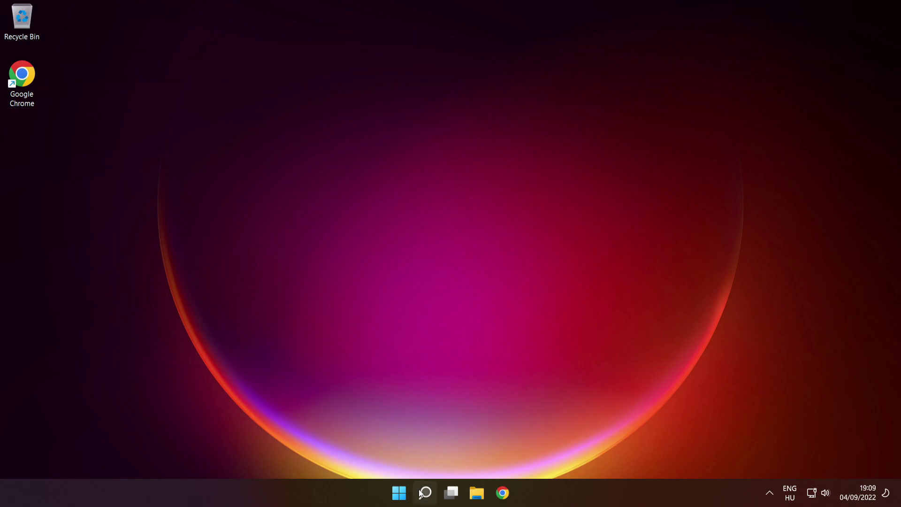
# Step: Search Windows for "cmd", run Command Prompt as administrator, and move its window to the middle of the desktop
pyautogui.moveTo(425, 491)
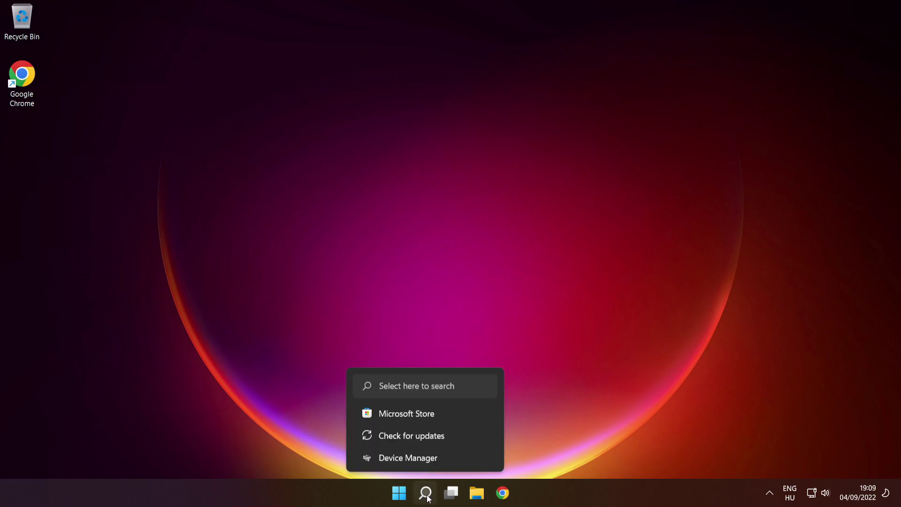
pyautogui.click(426, 493)
pyautogui.write('cmd')
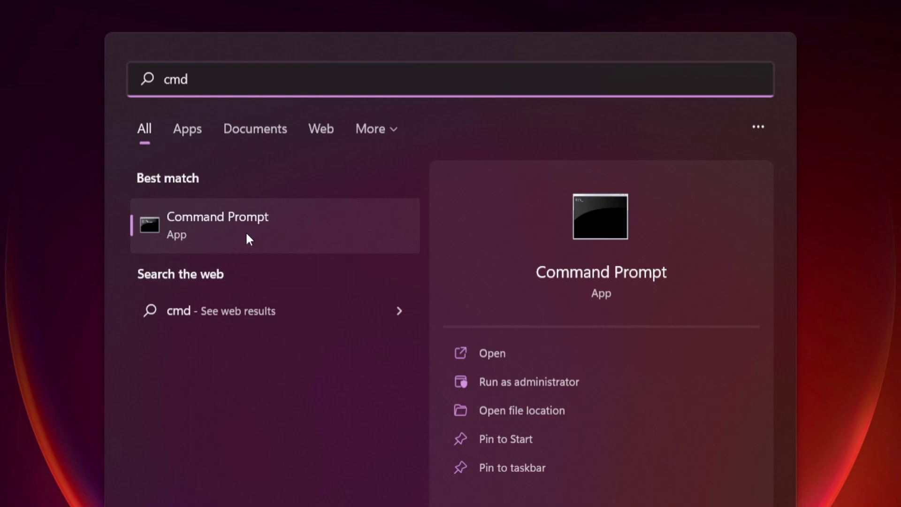
pyautogui.rightClick(331, 220)
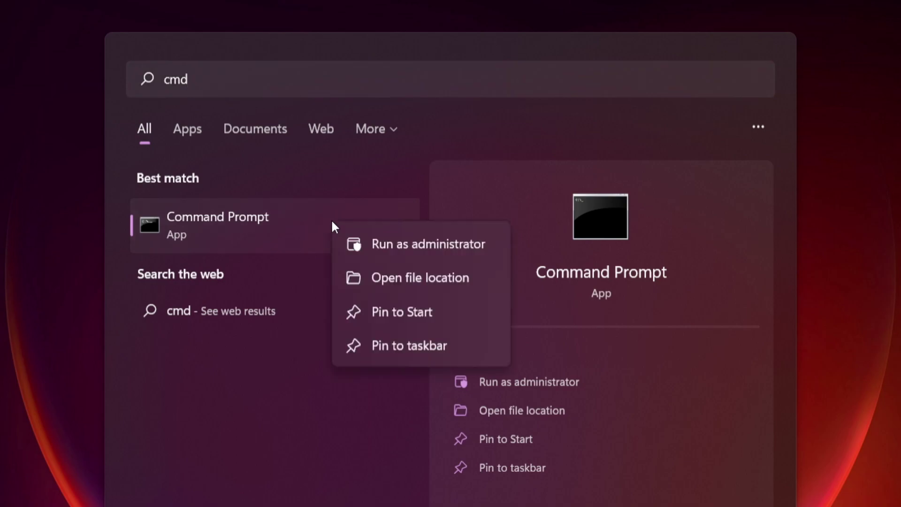
pyautogui.click(428, 242)
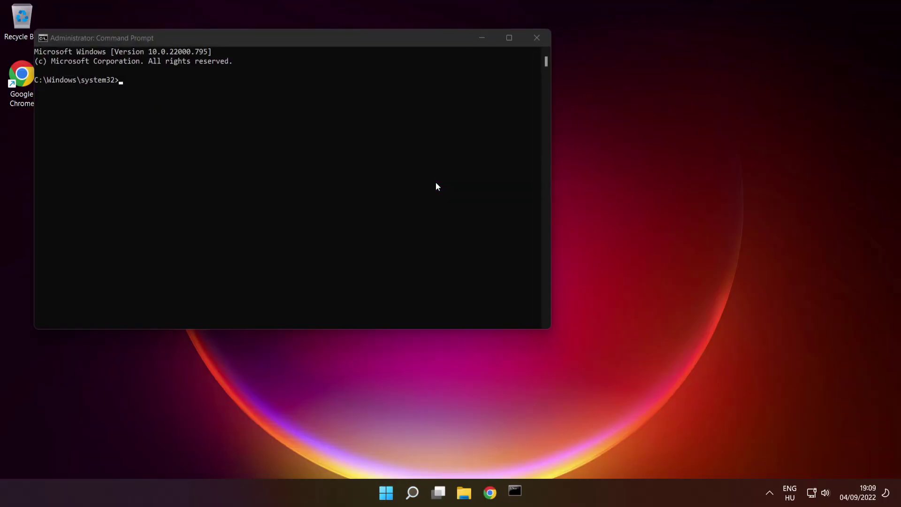
pyautogui.moveTo(363, 38); pyautogui.dragTo(519, 116)
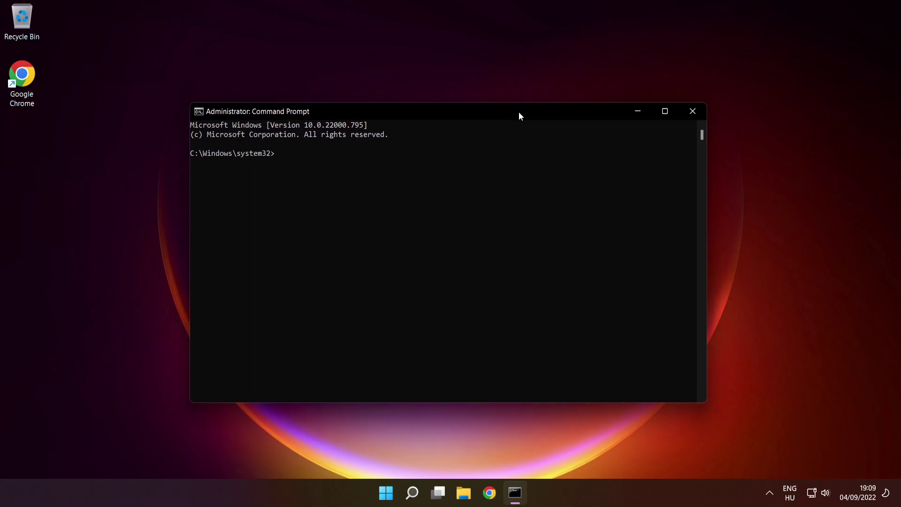
# Step: Scan and repair the Windows system files with sfc /scannow, and close Command Prompt once the scan finishes
pyautogui.write('sfc /scannow')
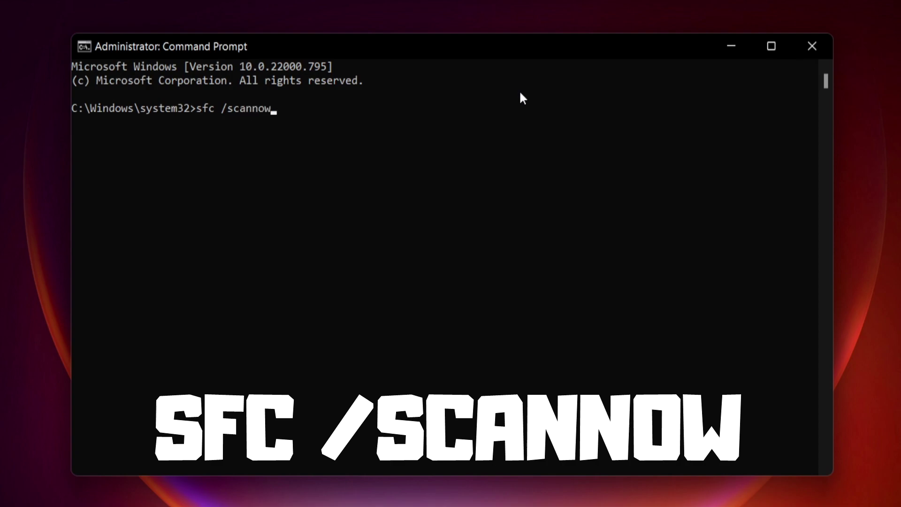
pyautogui.press('Return')
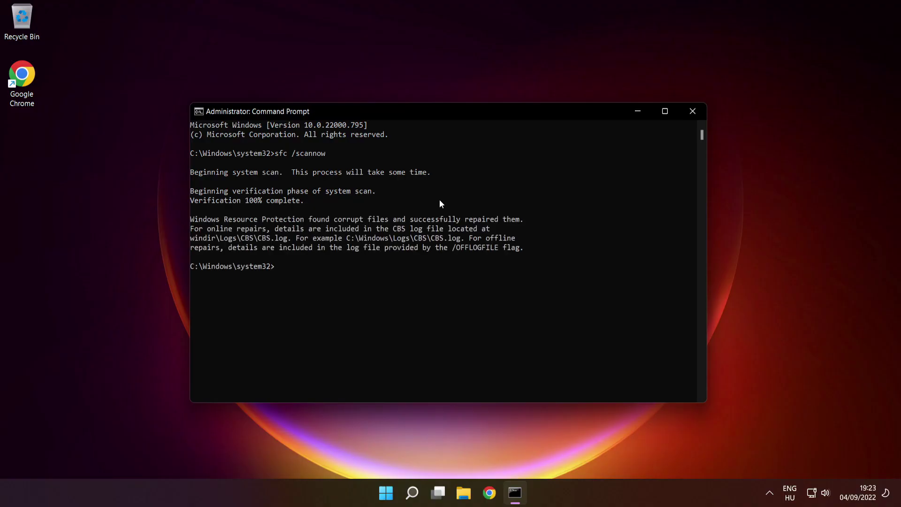
pyautogui.click(694, 113)
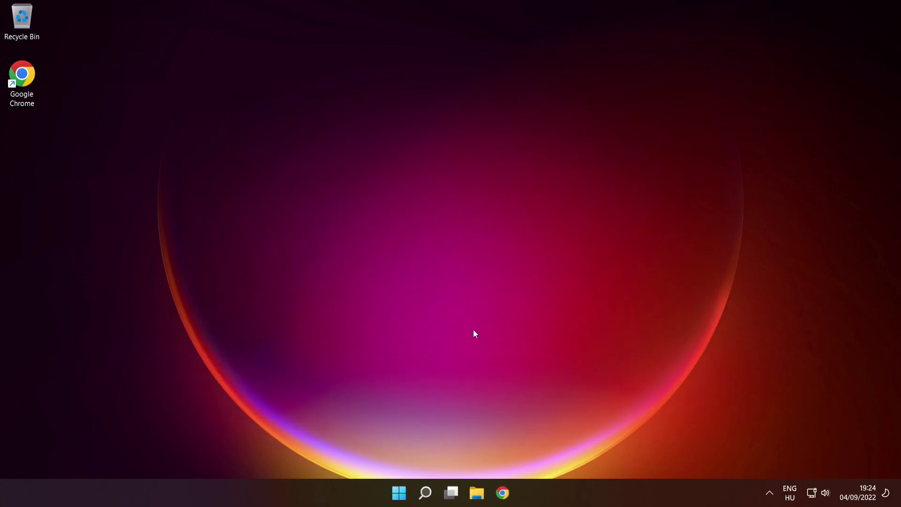
# Step: Restart the computer
pyautogui.click(399, 490)
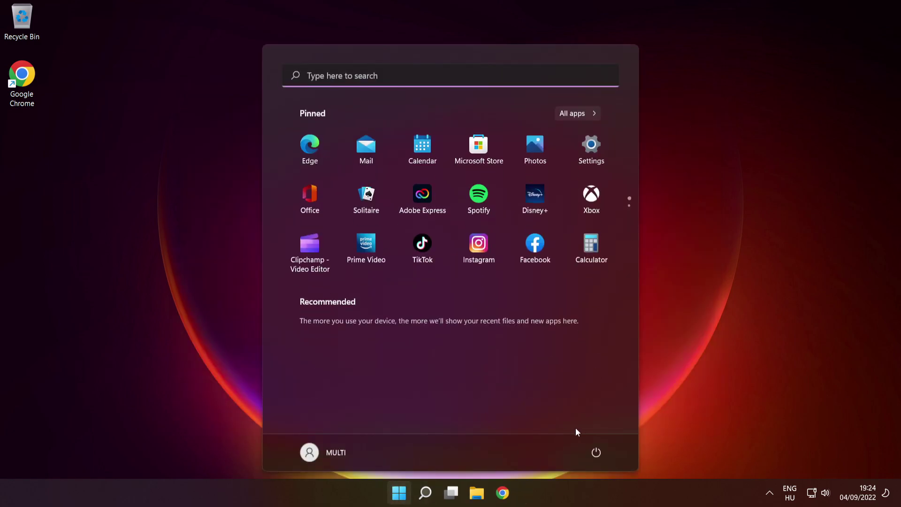
pyautogui.click(597, 453)
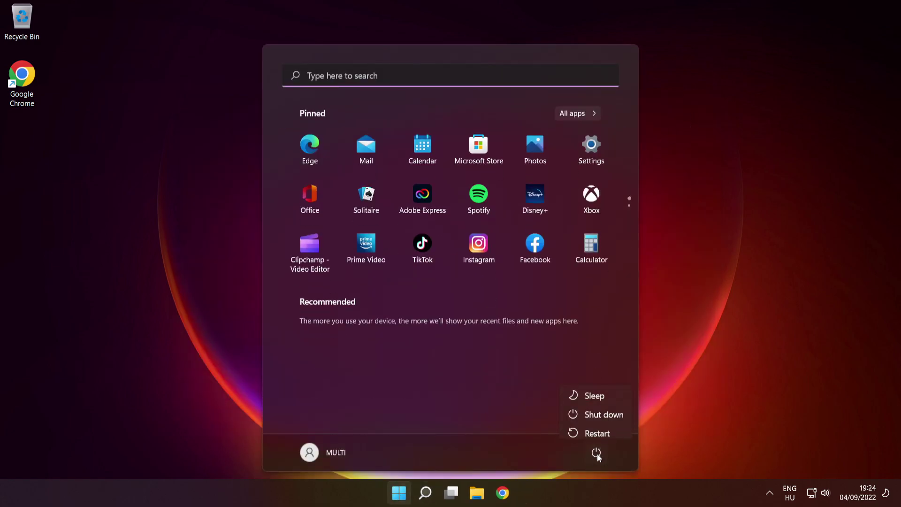
pyautogui.click(598, 428)
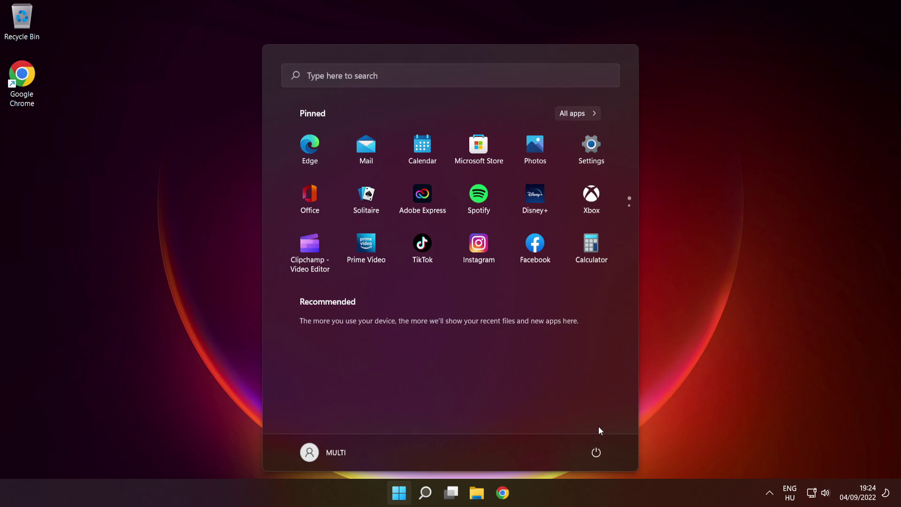